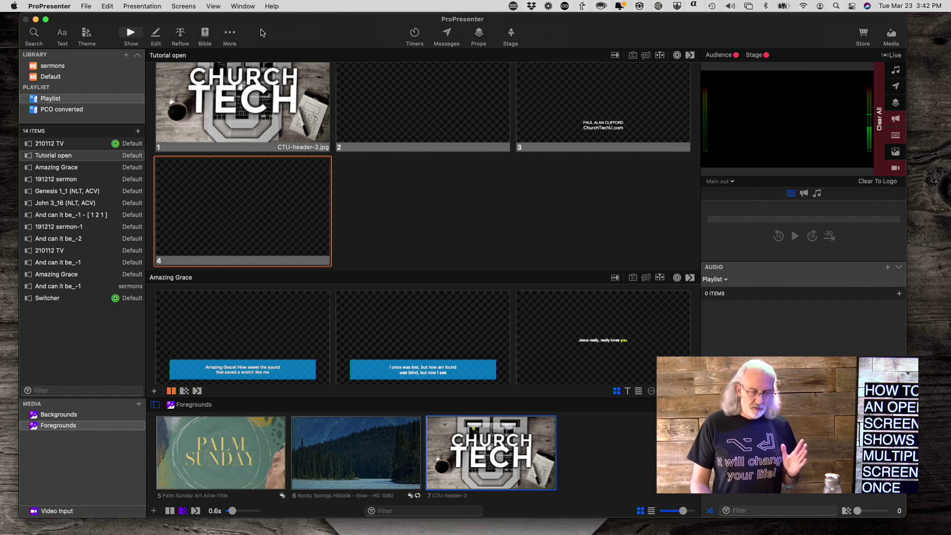
# Step: Open Configure Screens from the Screens menu to view the Main out screen on BMD HDMI at 1920 x 1080
pyautogui.click(183, 6)
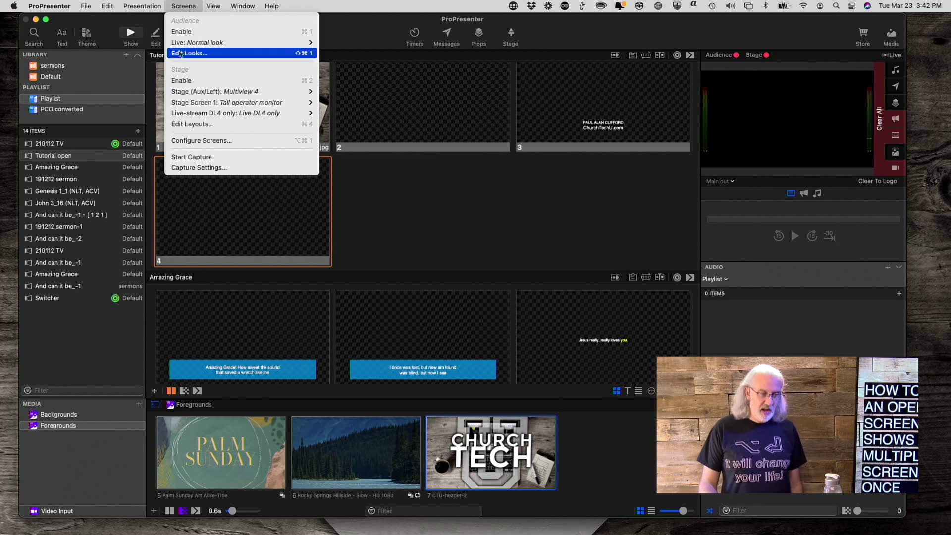
pyautogui.moveTo(183, 104)
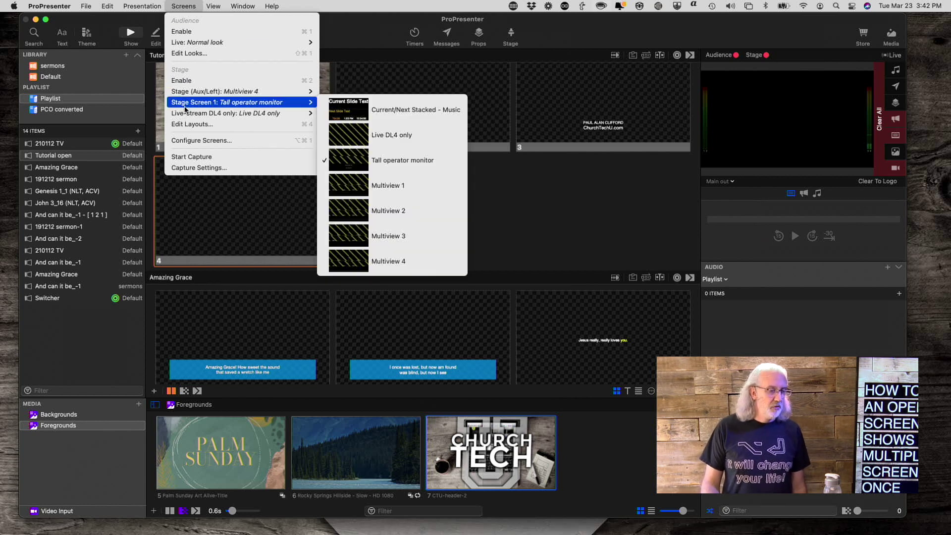
pyautogui.click(191, 142)
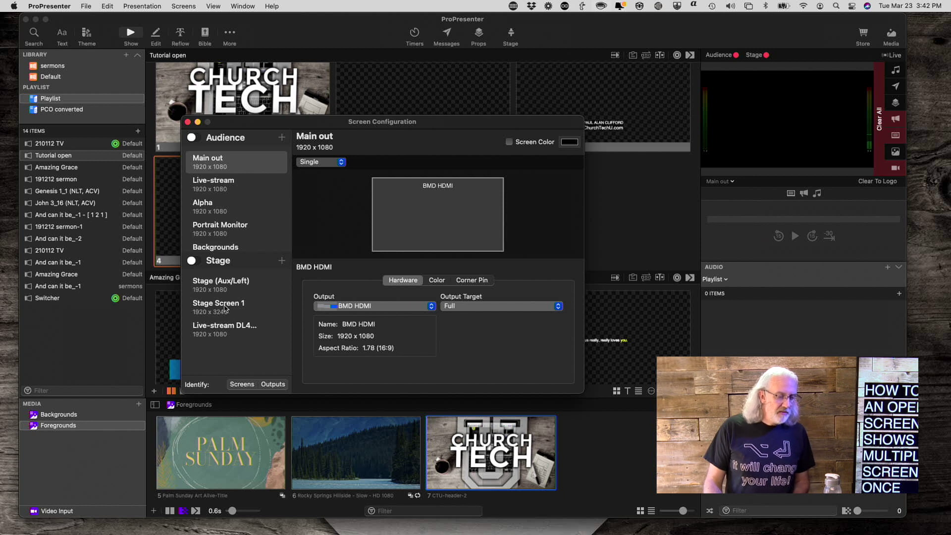
# Step: Rename the 1920 x 3240 Stage Screen 1 to 'Tall operator screen'
pyautogui.click(224, 308)
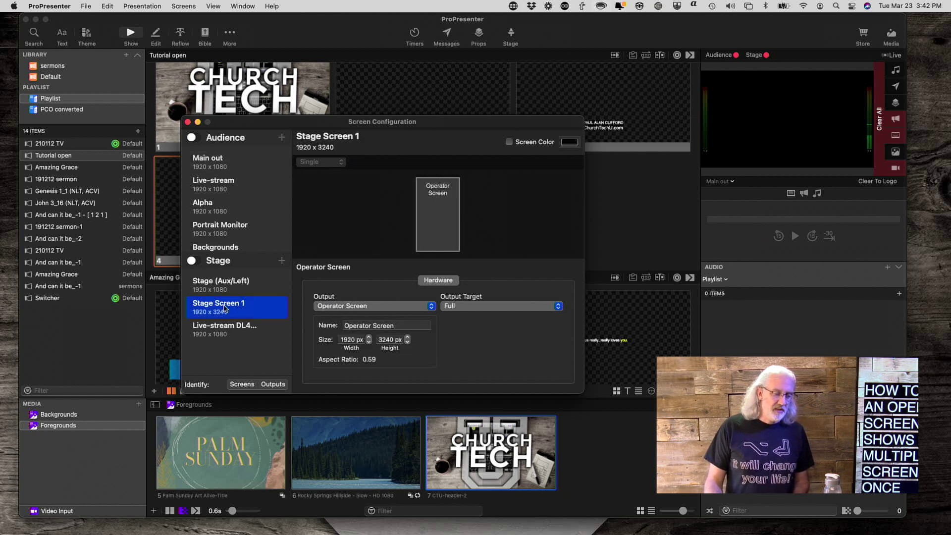
pyautogui.doubleClick(225, 304)
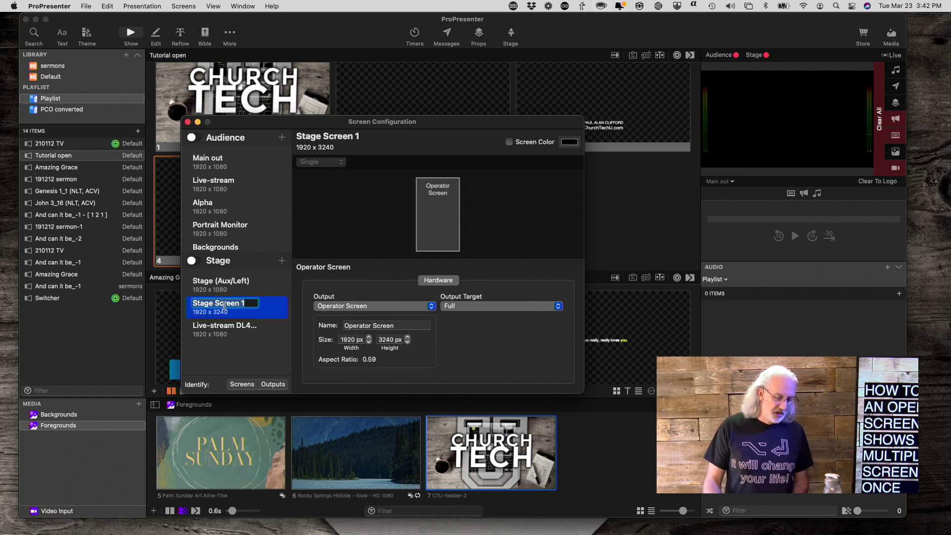
pyautogui.write('Tall')
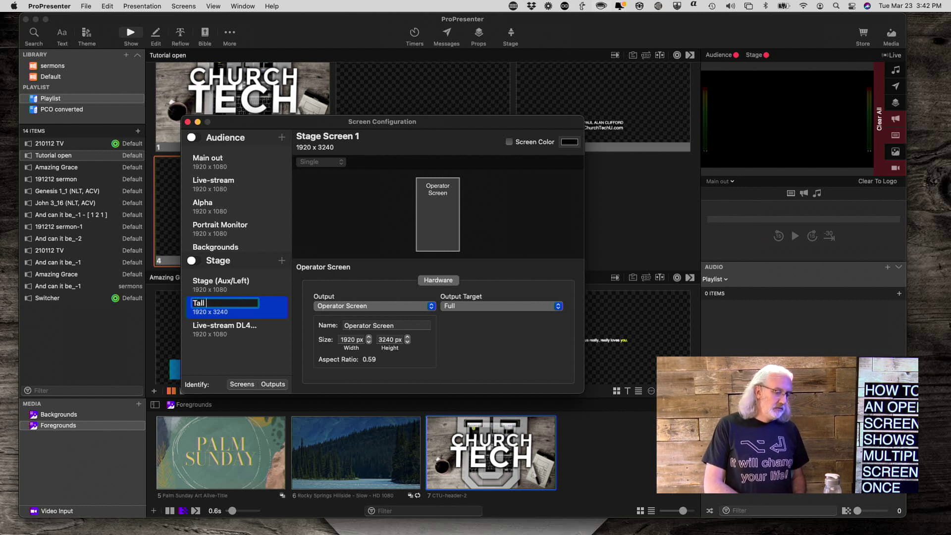
pyautogui.write(' operat')
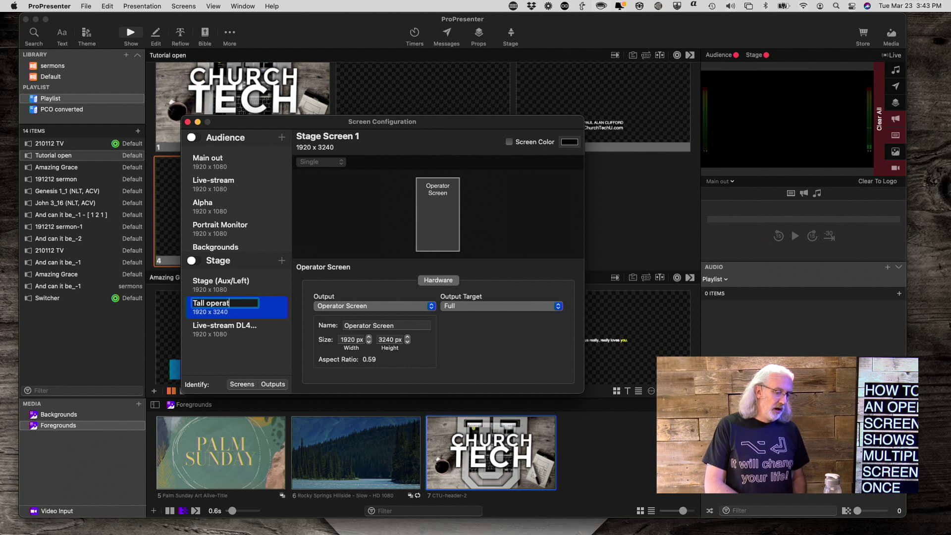
pyautogui.write('or screen')
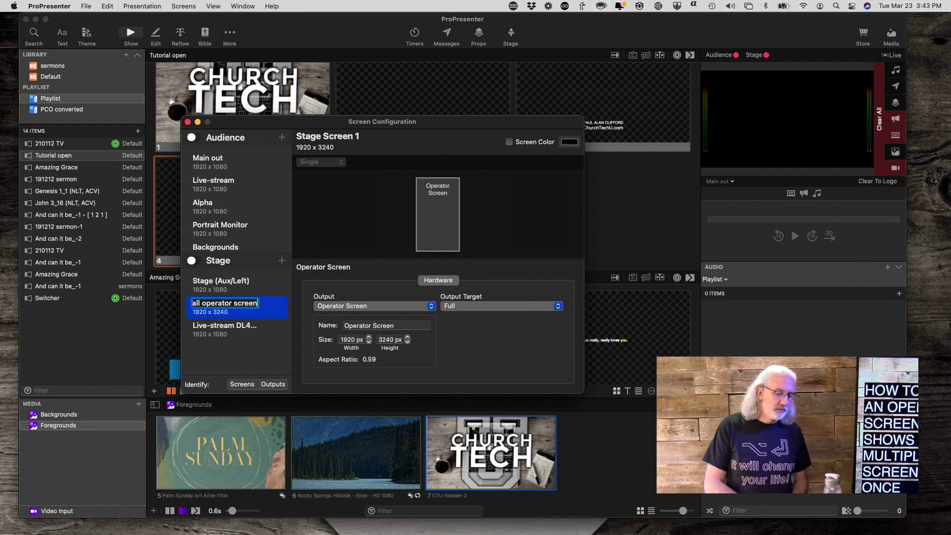
pyautogui.press('Return')
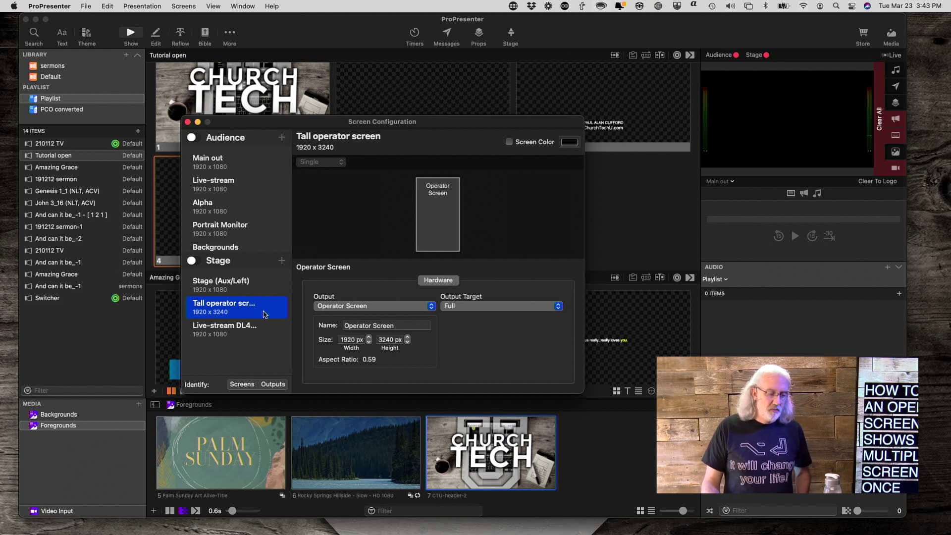
pyautogui.click(282, 261)
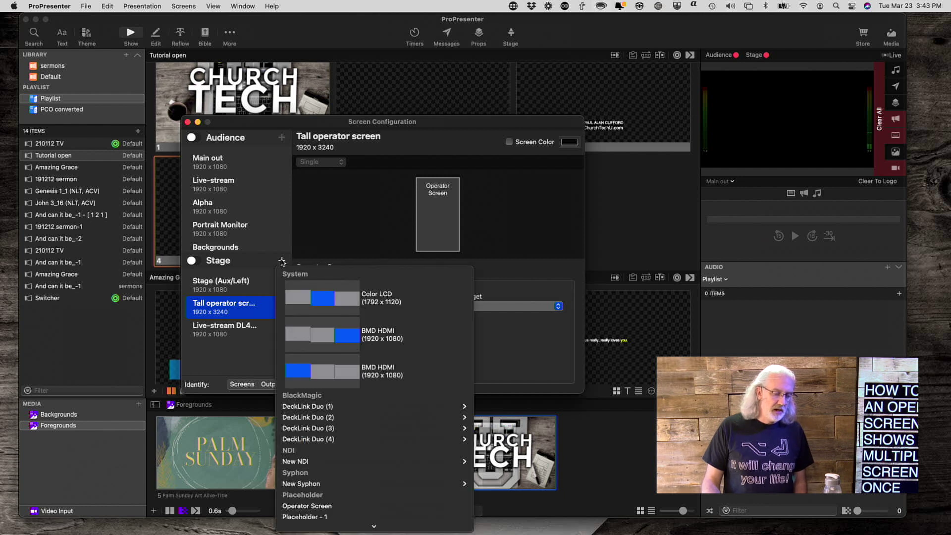
pyautogui.scroll(-2, 294, 493)
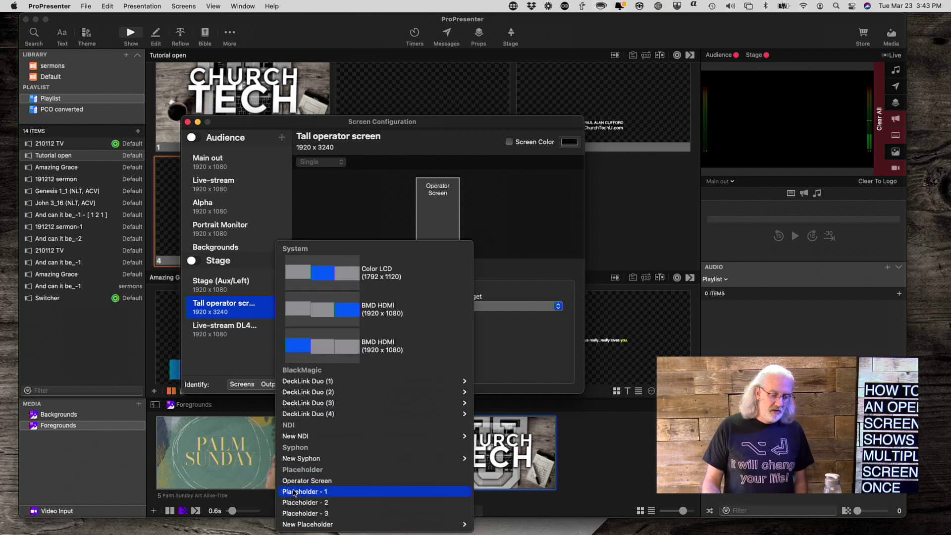
pyautogui.moveTo(317, 524)
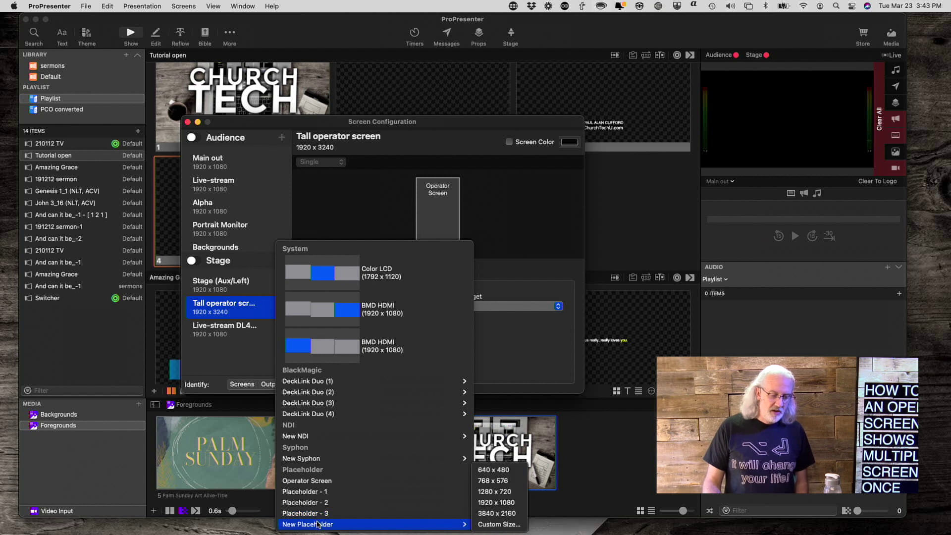
pyautogui.click(510, 525)
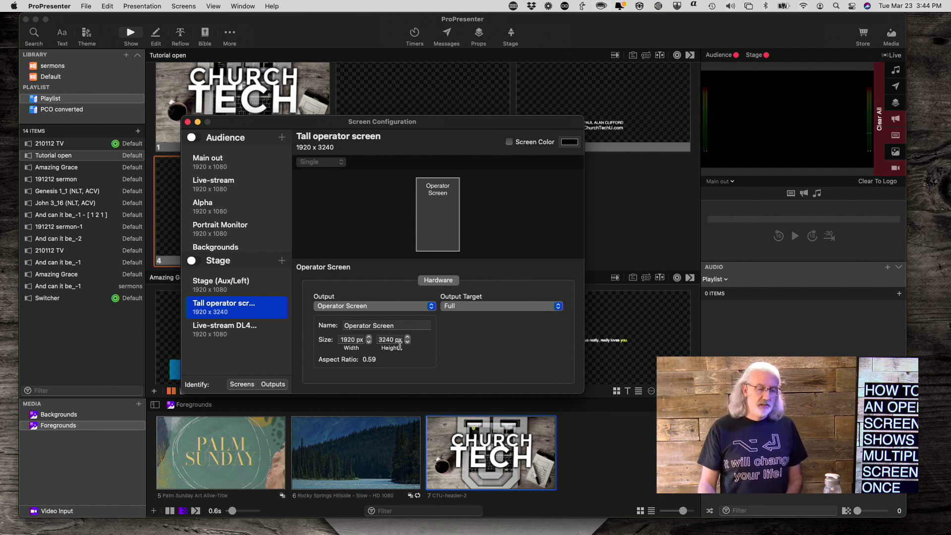
# Step: Close Screen Configuration and switch the live preview from Main out to Tall operator screen
pyautogui.click(188, 122)
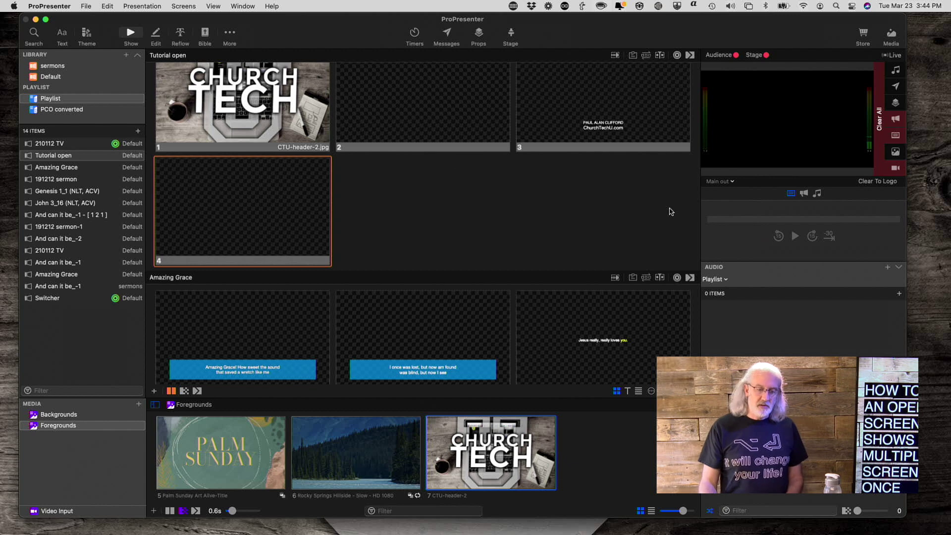
pyautogui.click(732, 182)
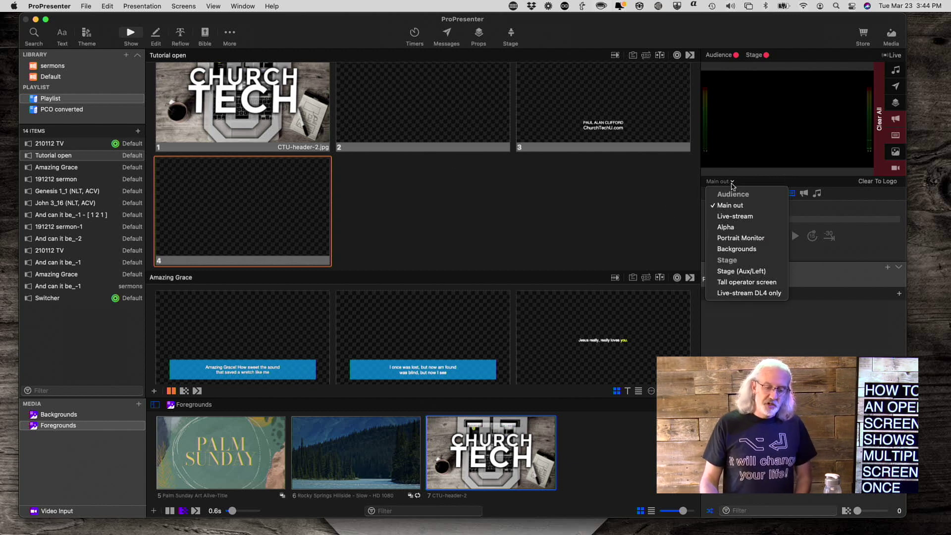
pyautogui.click(737, 282)
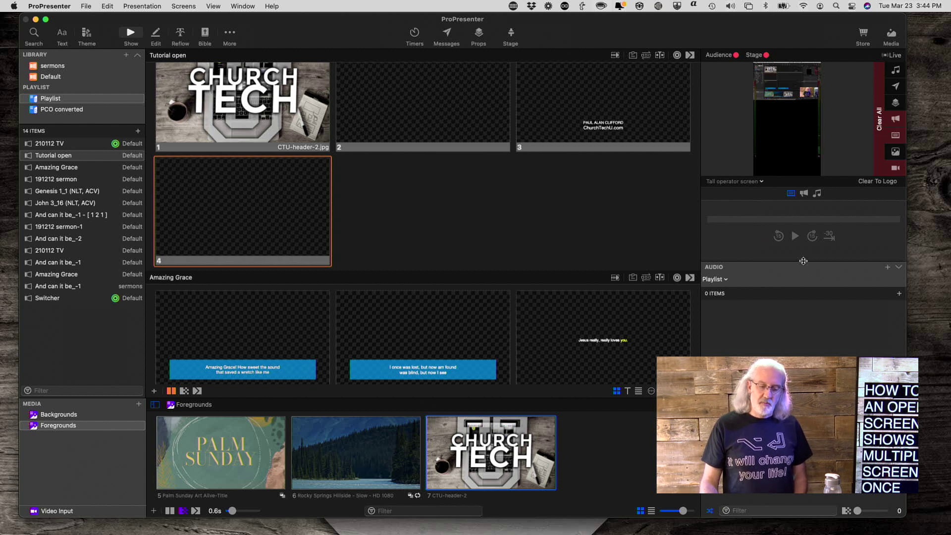
pyautogui.moveTo(803, 261); pyautogui.dragTo(809, 426)
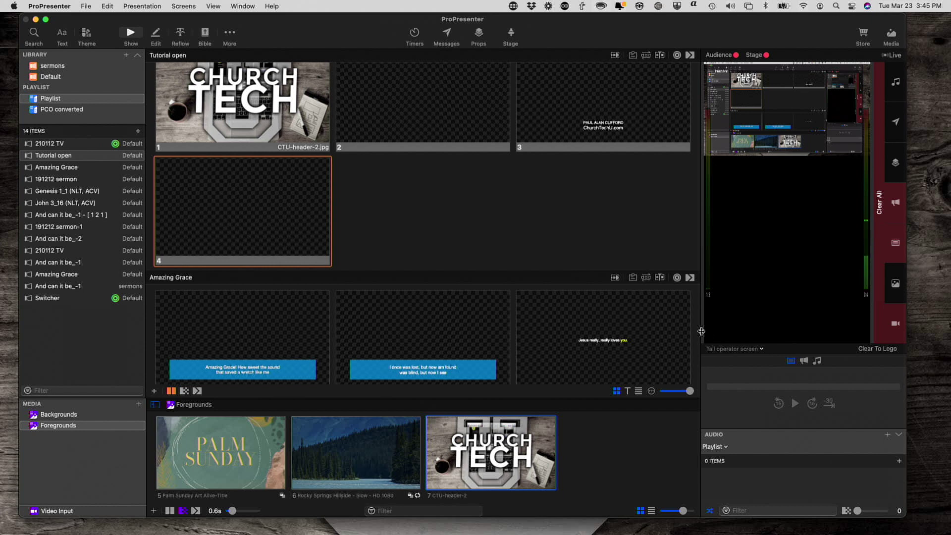
# Step: Drag the slide grid/preview divider so the Tall operator screen preview appears larger
pyautogui.moveTo(701, 331)
pyautogui.mouseDown()
pyautogui.moveTo(667, 323)
pyautogui.moveTo(702, 325)
pyautogui.mouseUp()
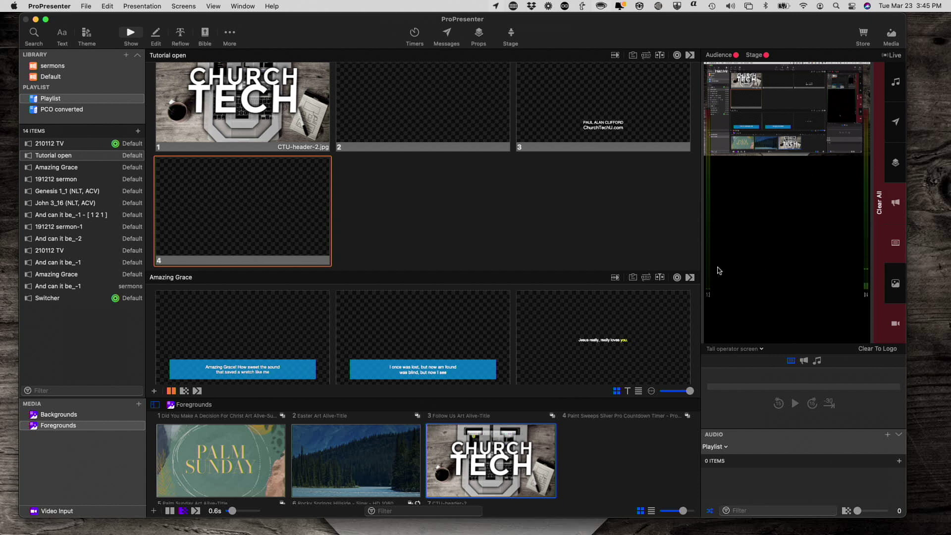
pyautogui.scroll(-2, 553, 284)
pyautogui.scroll(-1, 553, 283)
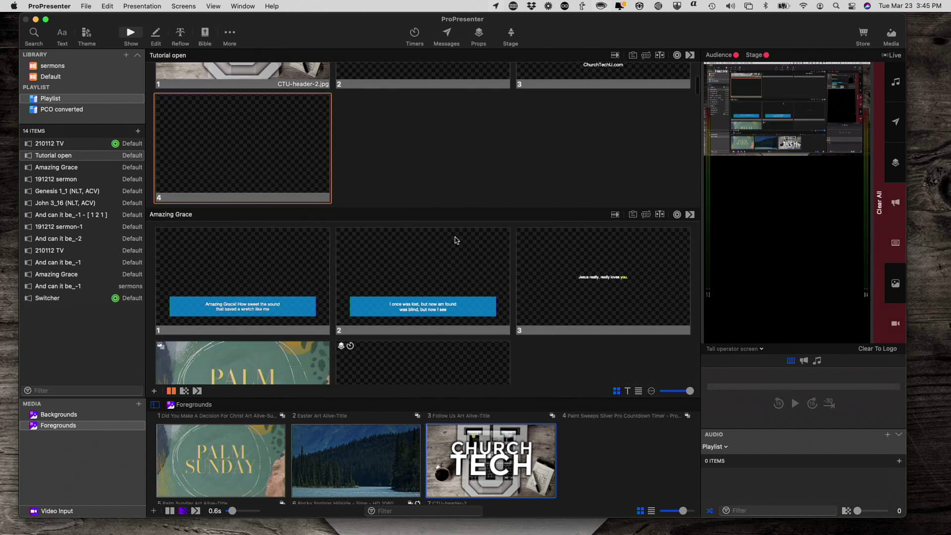
pyautogui.click(185, 6)
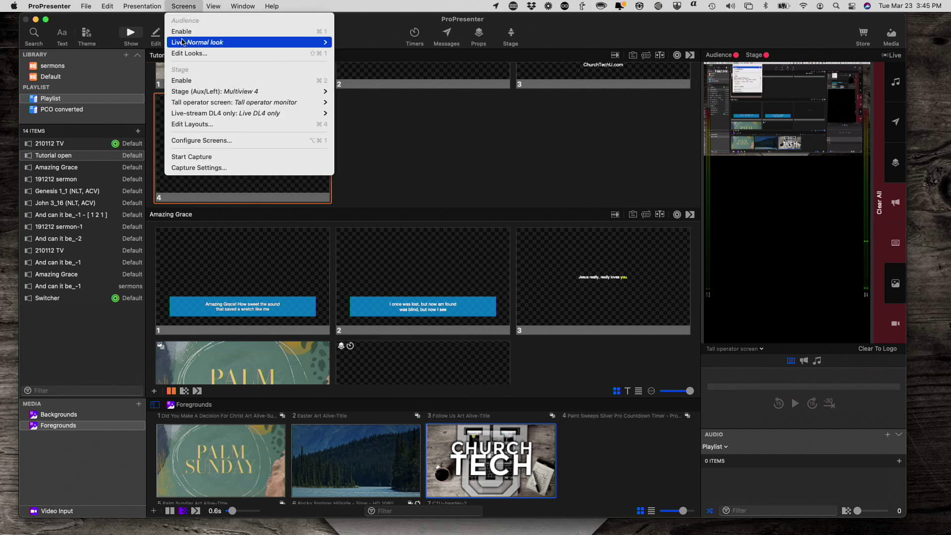
# Step: Open the stage layout editor and add a new blank stage layout
pyautogui.click(175, 124)
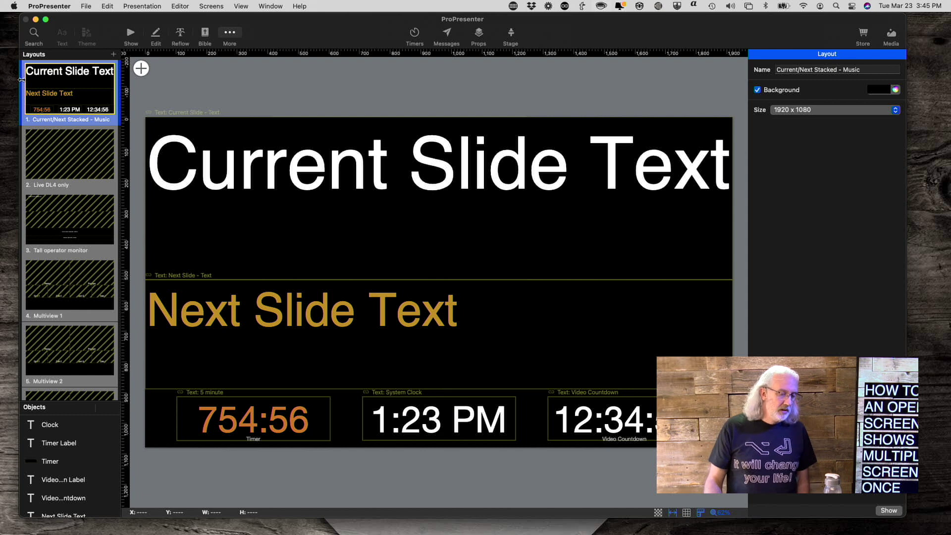
pyautogui.click(114, 55)
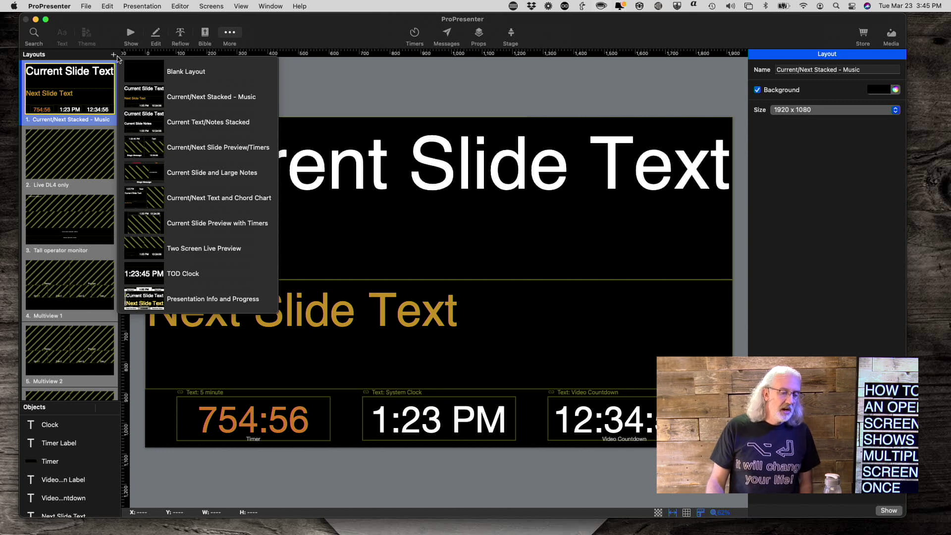
pyautogui.click(162, 73)
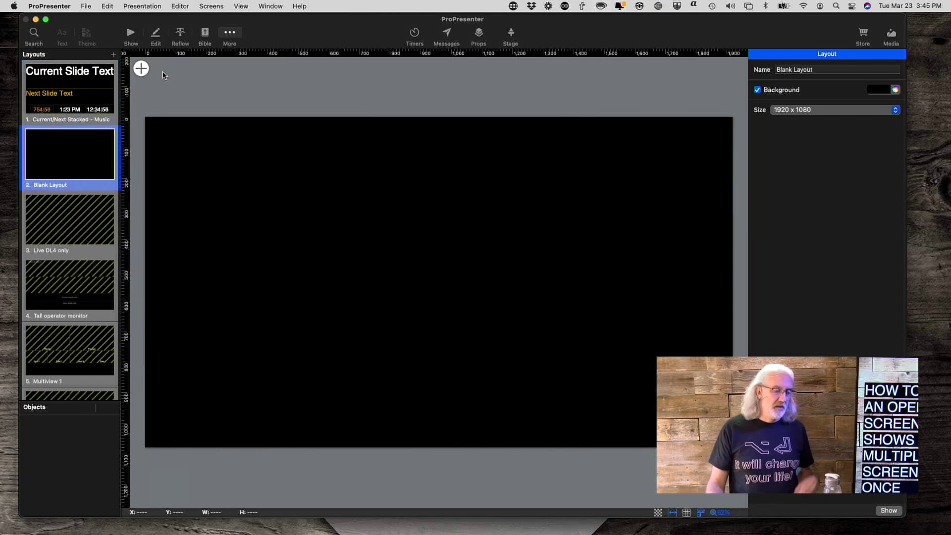
# Step: Rename the new blank layout to 'Inperson, live stream, stage'
pyautogui.doubleClick(48, 187)
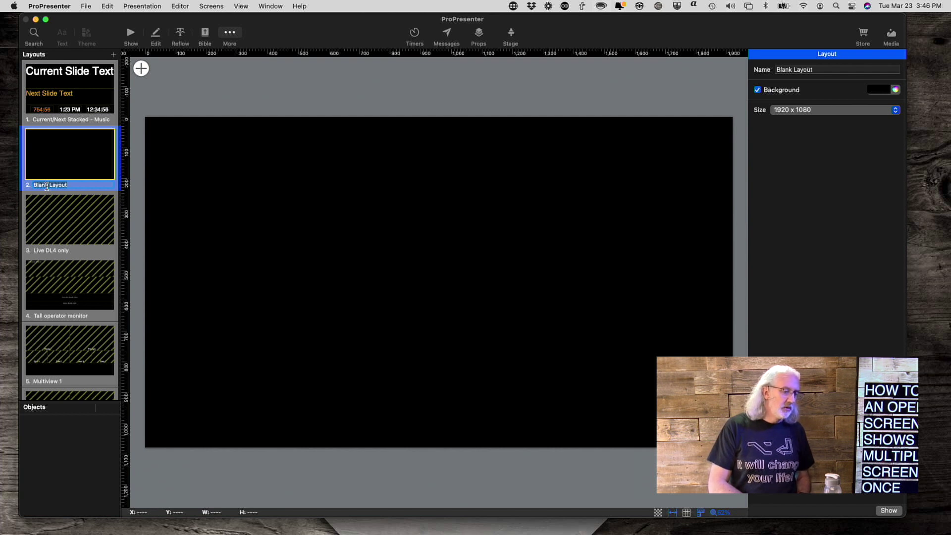
pyautogui.press('BackSpace')
pyautogui.write('Inp')
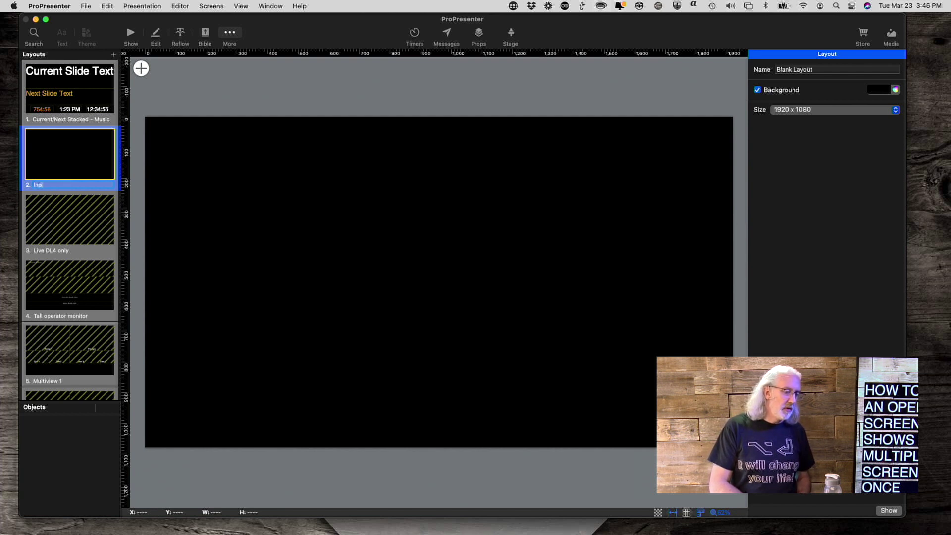
pyautogui.write('erson, live')
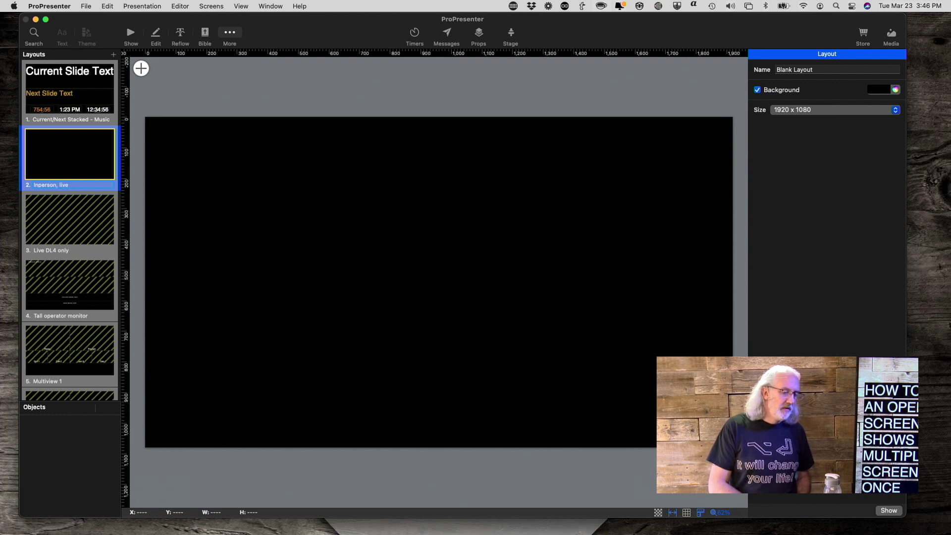
pyautogui.write(' stream')
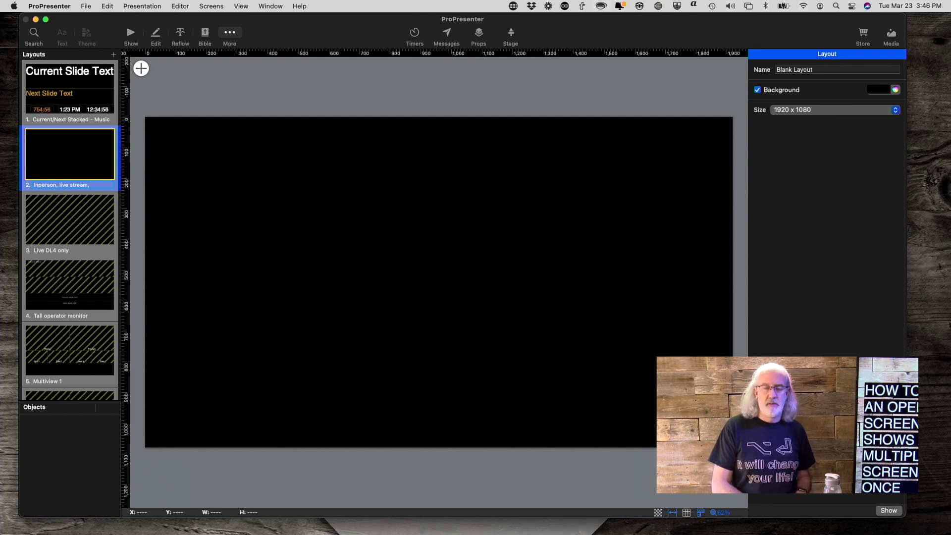
pyautogui.write(',')
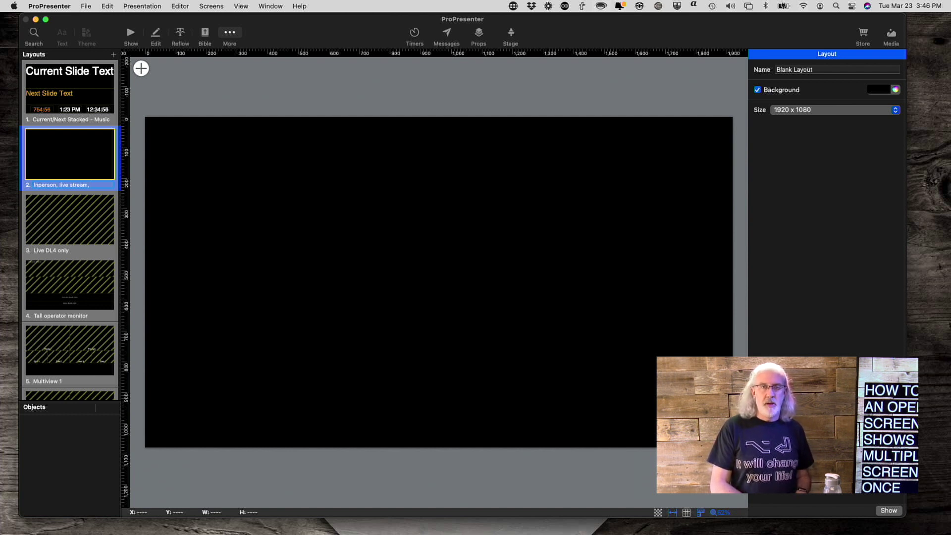
pyautogui.write(' stage')
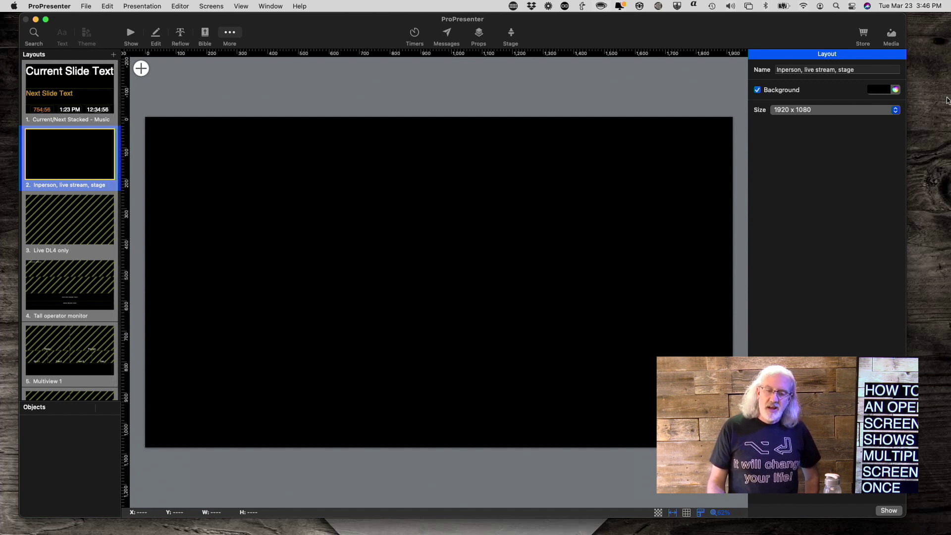
# Step: Set the layout size to Stage Screen 1: 1920 x 3240
pyautogui.click(895, 111)
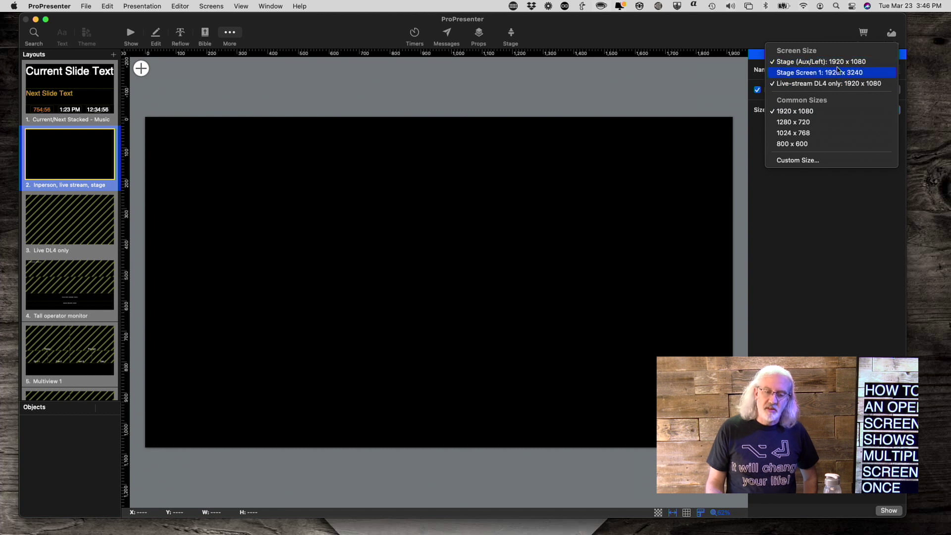
pyautogui.click(797, 73)
pyautogui.scroll(-5, 449, 194)
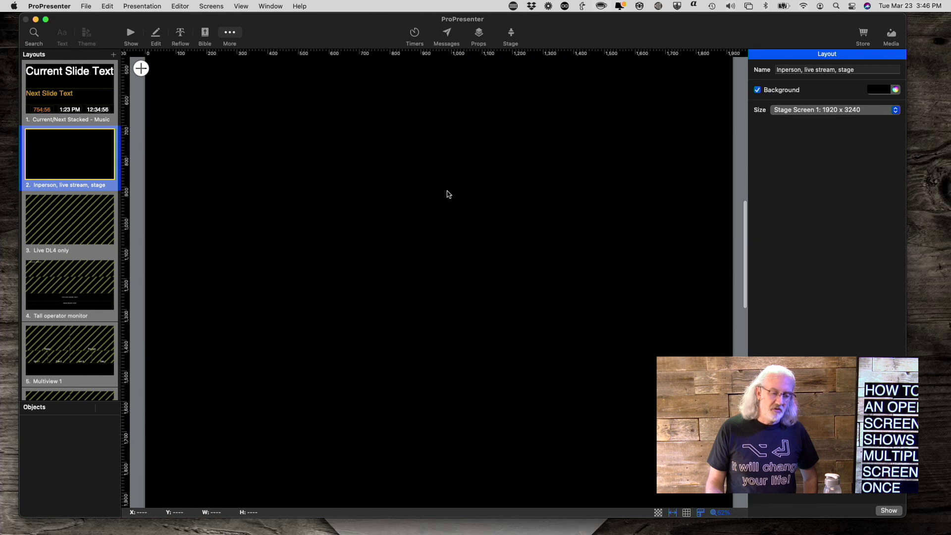
pyautogui.scroll(-15, 449, 194)
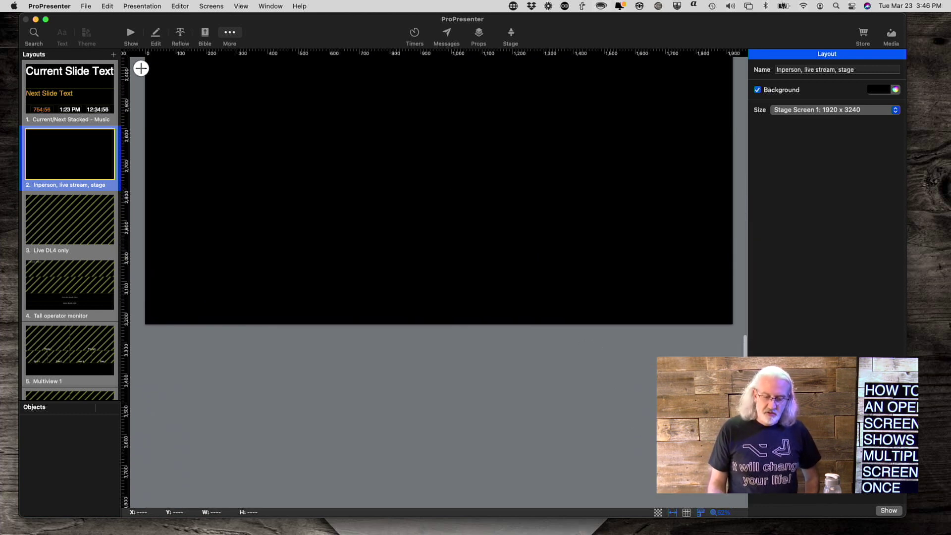
# Step: Zoom the canvas to fit, then 50%, then 25% so the whole tall canvas is visible
pyautogui.click(724, 512)
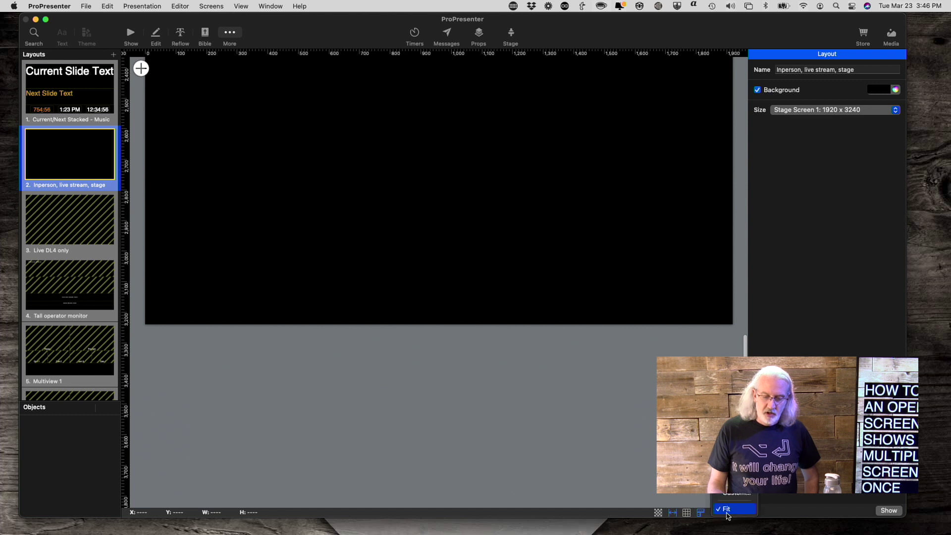
pyautogui.click(726, 512)
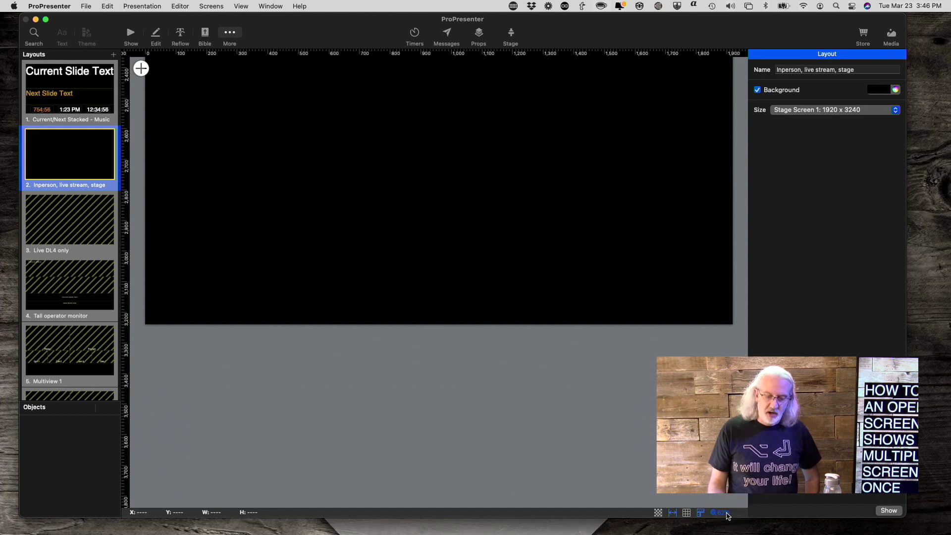
pyautogui.scroll(10, 517, 282)
pyautogui.scroll(5, 516, 282)
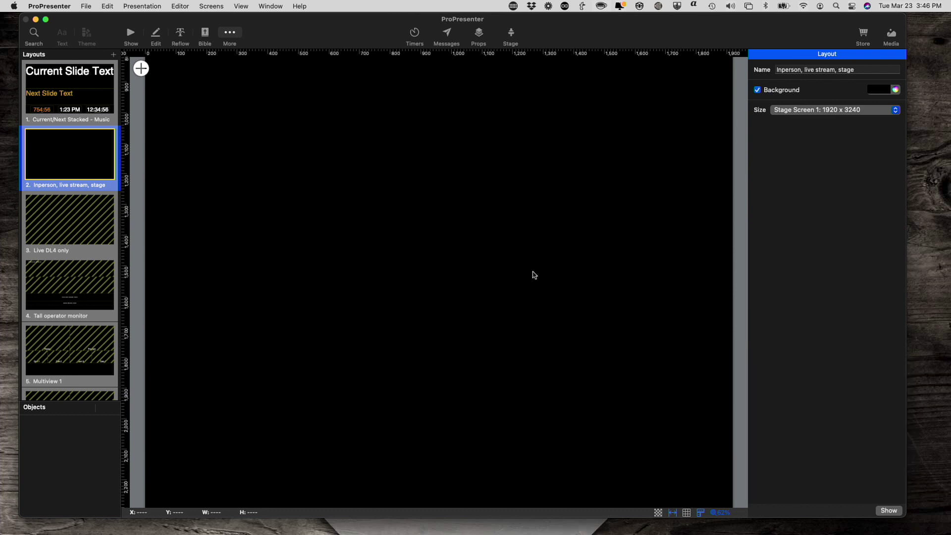
pyautogui.click(726, 513)
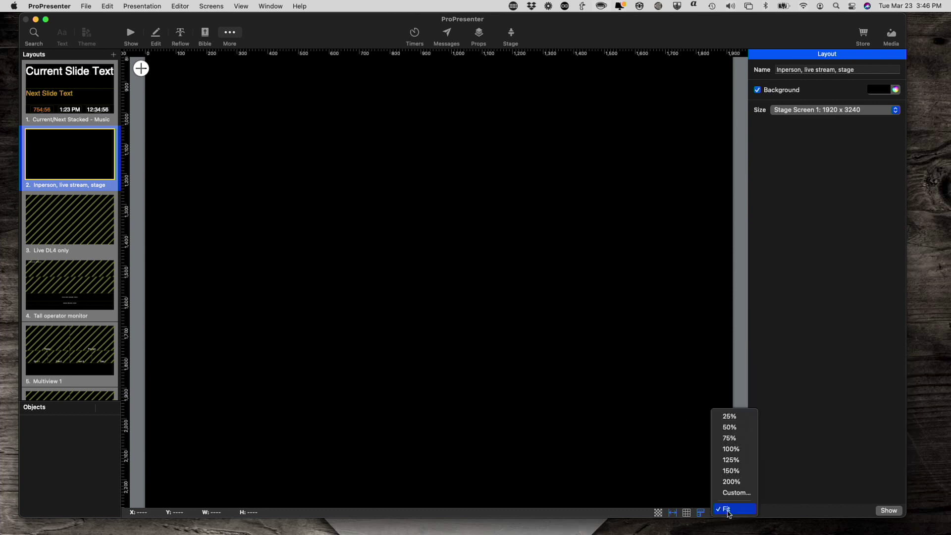
pyautogui.click(735, 428)
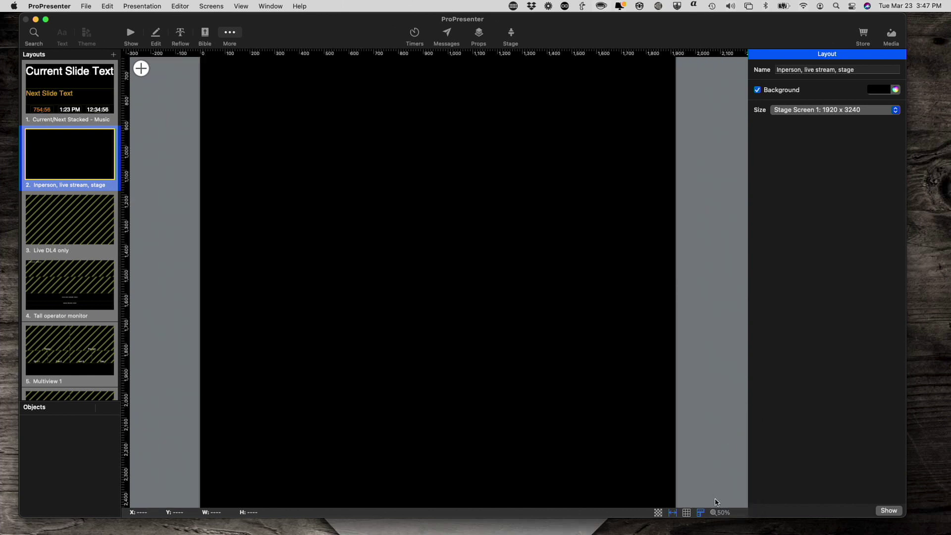
pyautogui.click(723, 513)
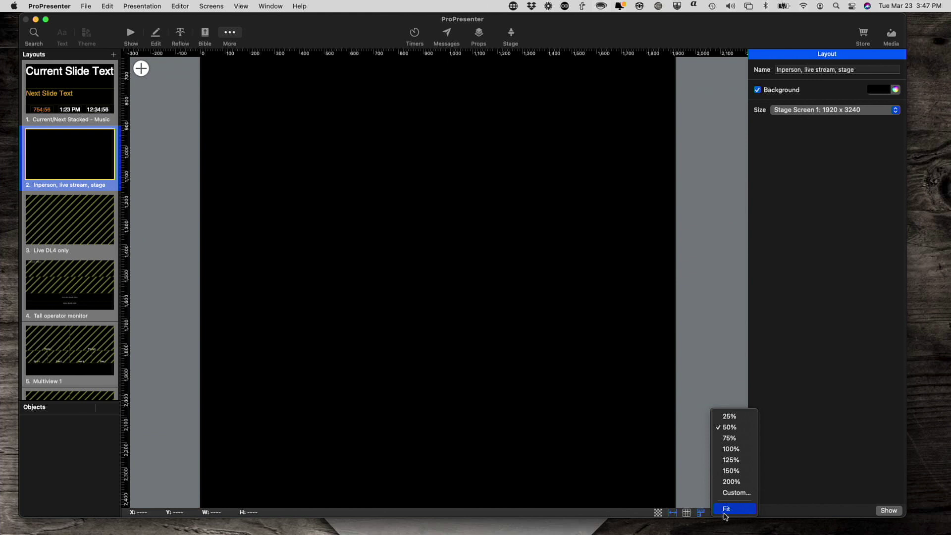
pyautogui.click(731, 418)
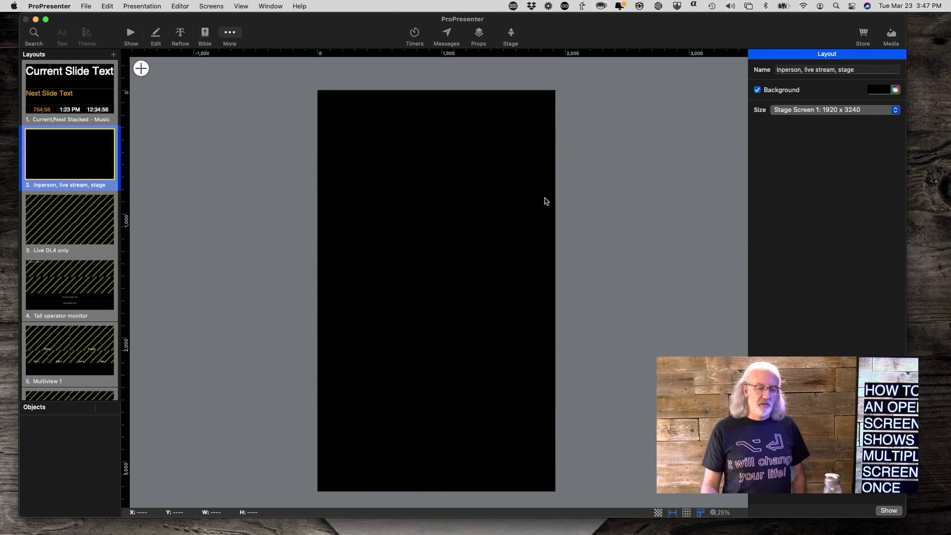
pyautogui.click(141, 70)
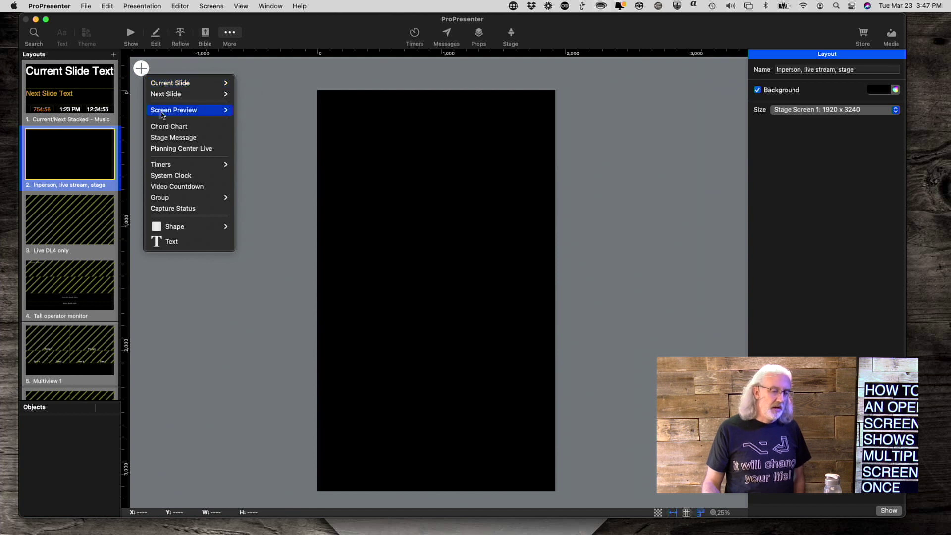
# Step: Add a Main out screen preview to the layout and position it at X 0, Y 0
pyautogui.moveTo(164, 118)
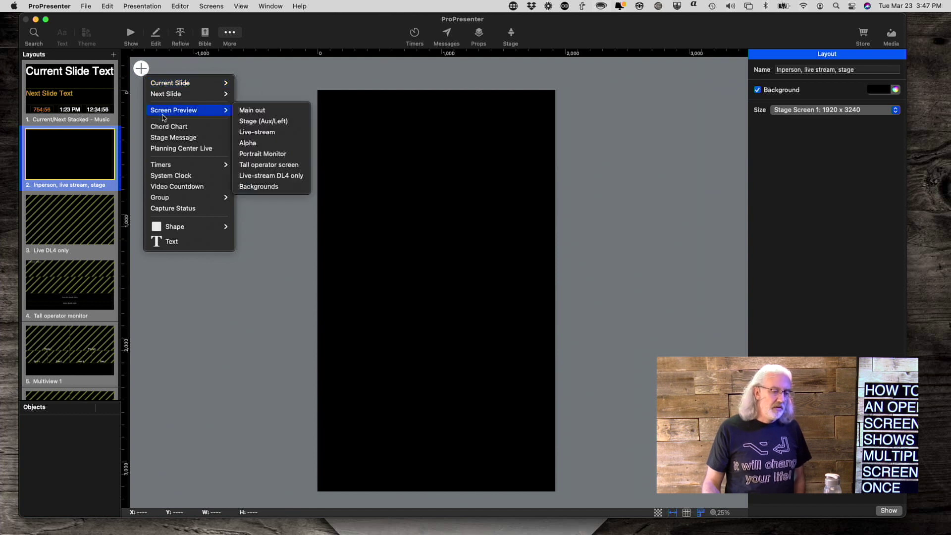
pyautogui.click(243, 111)
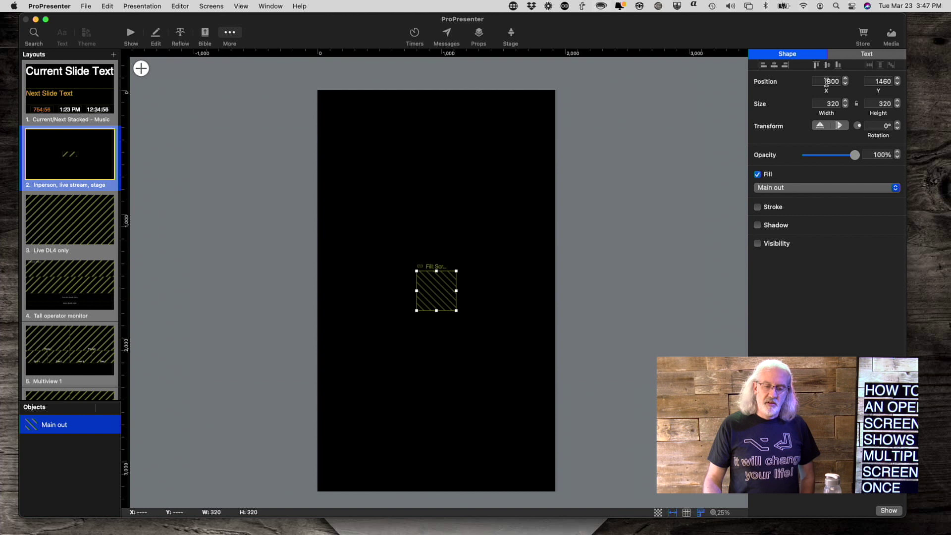
pyautogui.click(826, 82)
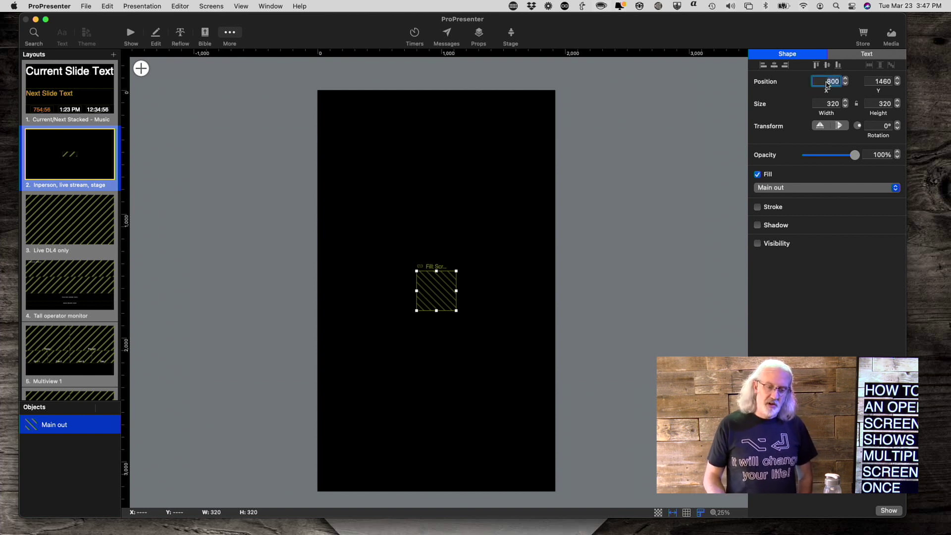
pyautogui.write('0')
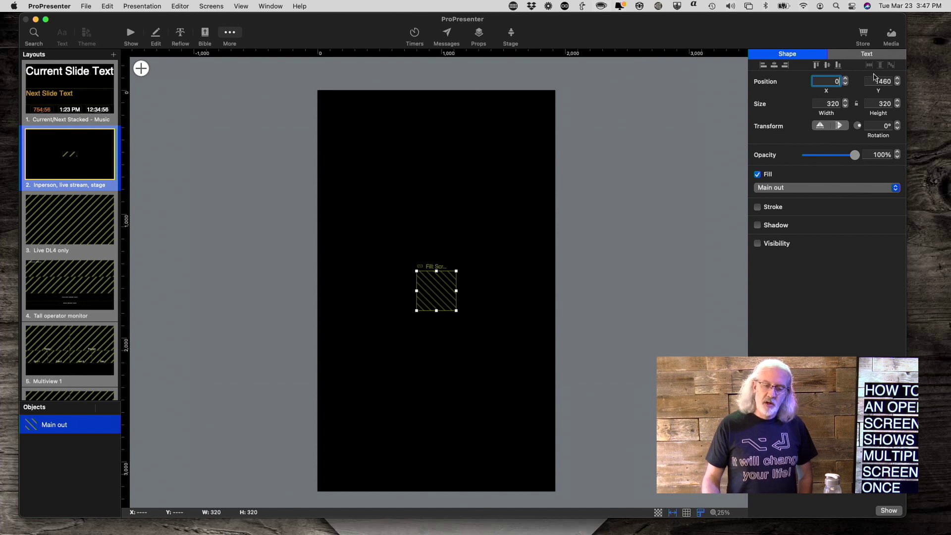
pyautogui.click(880, 87)
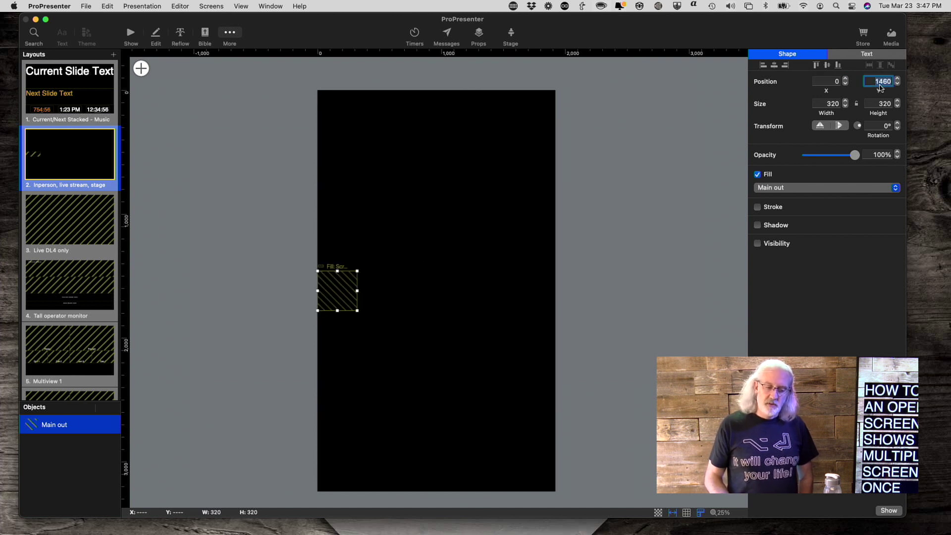
pyautogui.write('0')
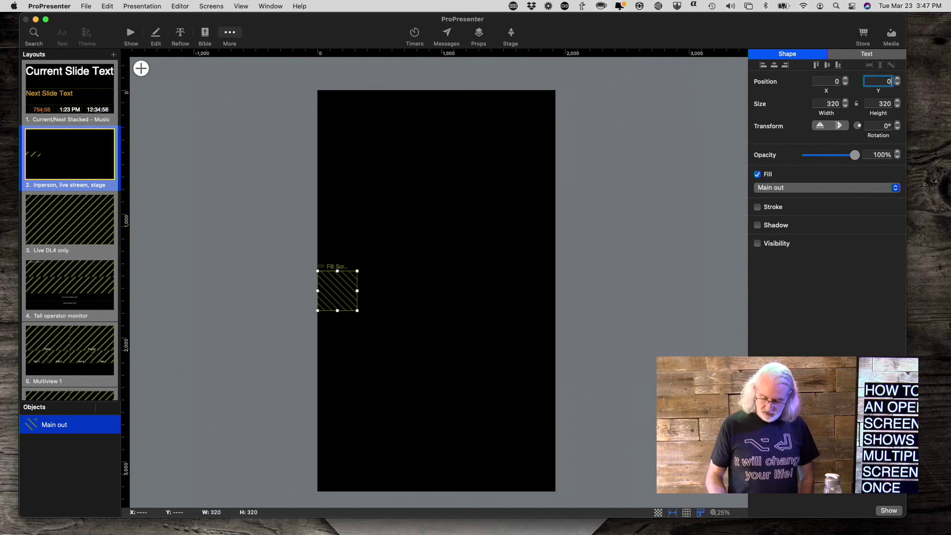
pyautogui.press('Return')
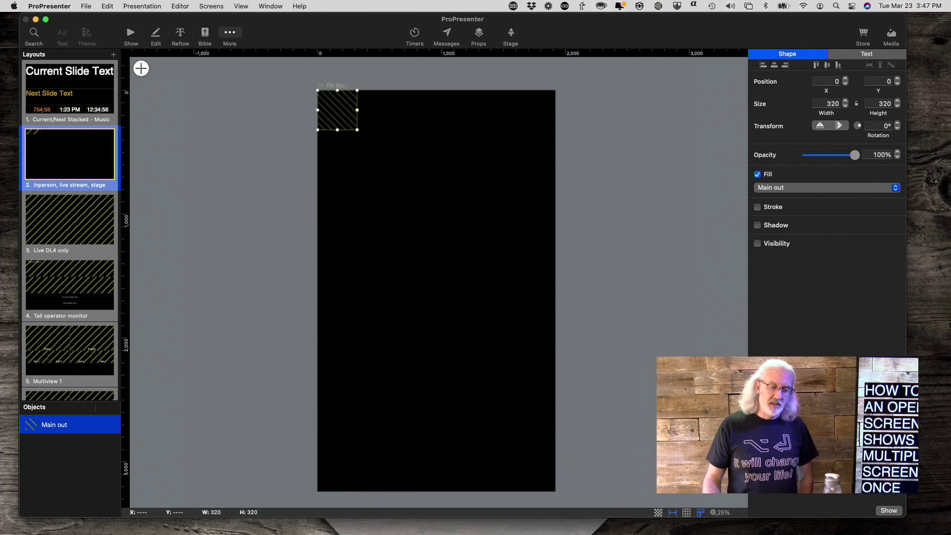
# Step: Size the Main out preview to 1920 wide by 1080 high
pyautogui.click(825, 102)
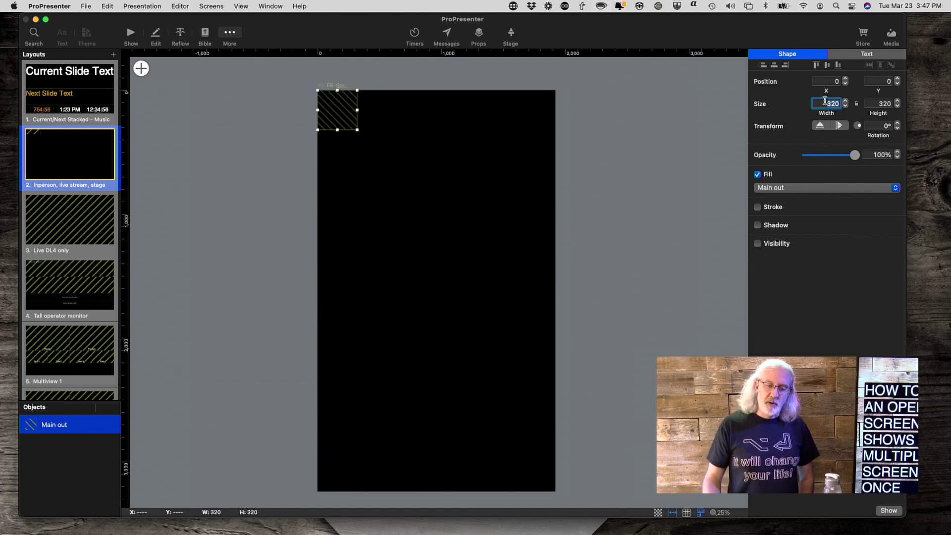
pyautogui.write('1920')
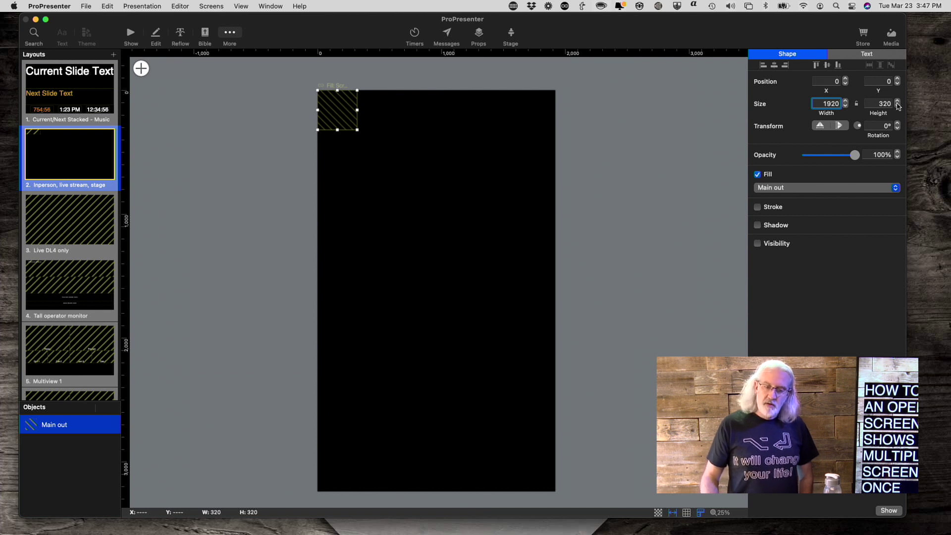
pyautogui.click(876, 103)
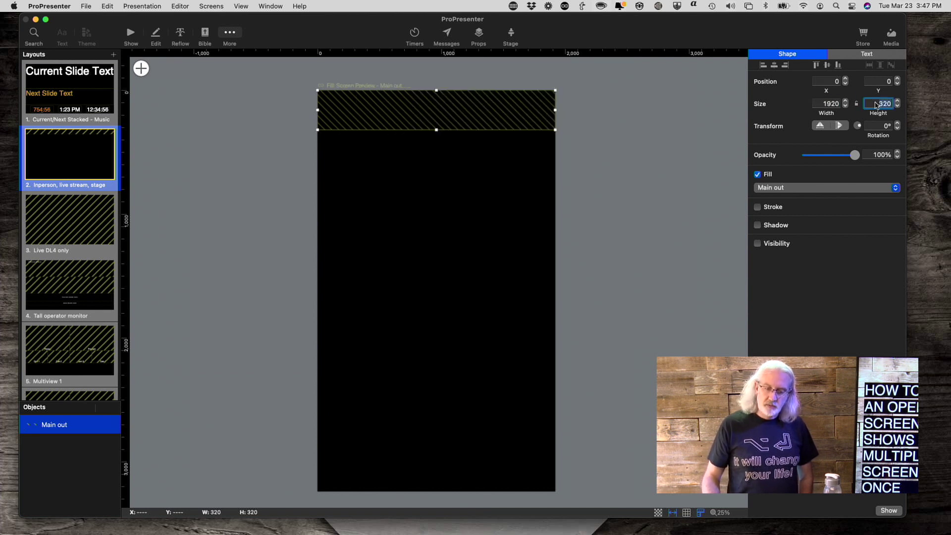
pyautogui.write('1080')
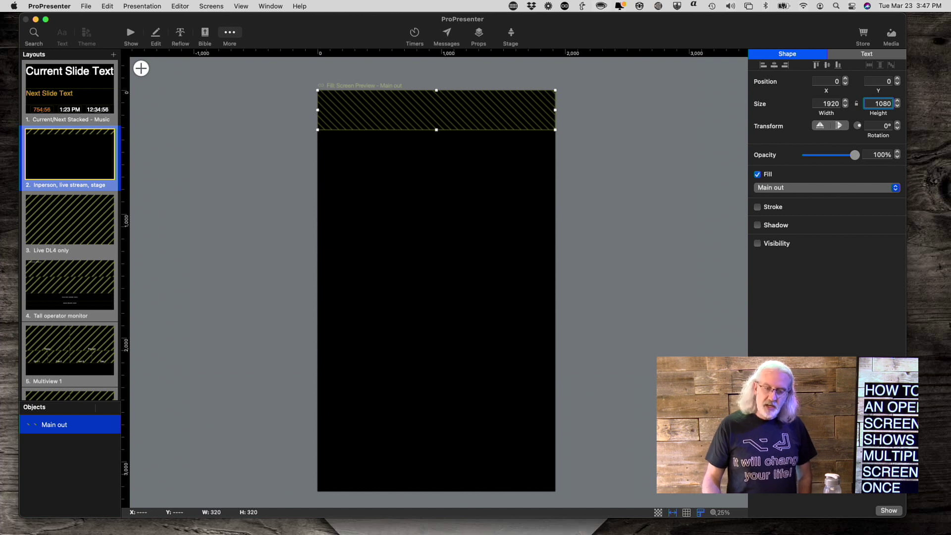
pyautogui.click(666, 141)
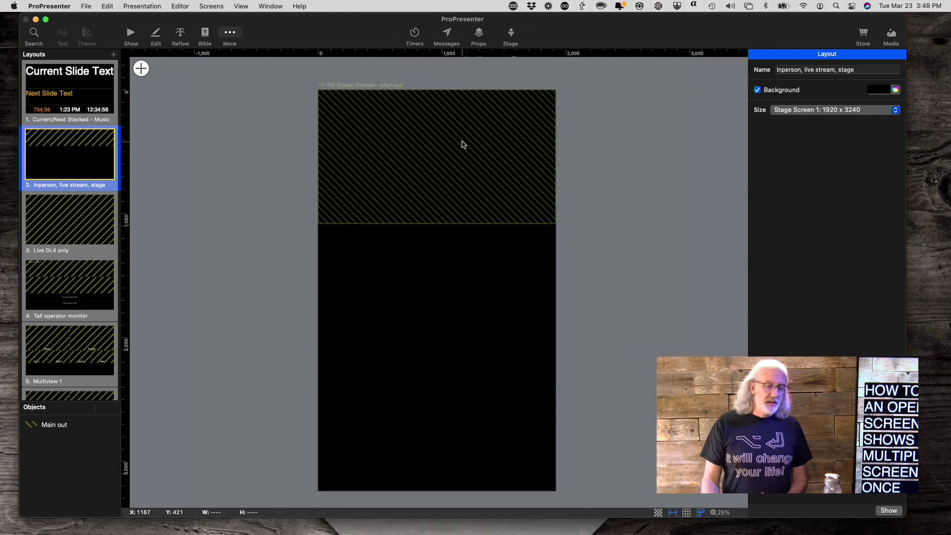
# Step: Duplicate the Main out preview and place the copy directly below it at Y 1080
pyautogui.click(415, 145)
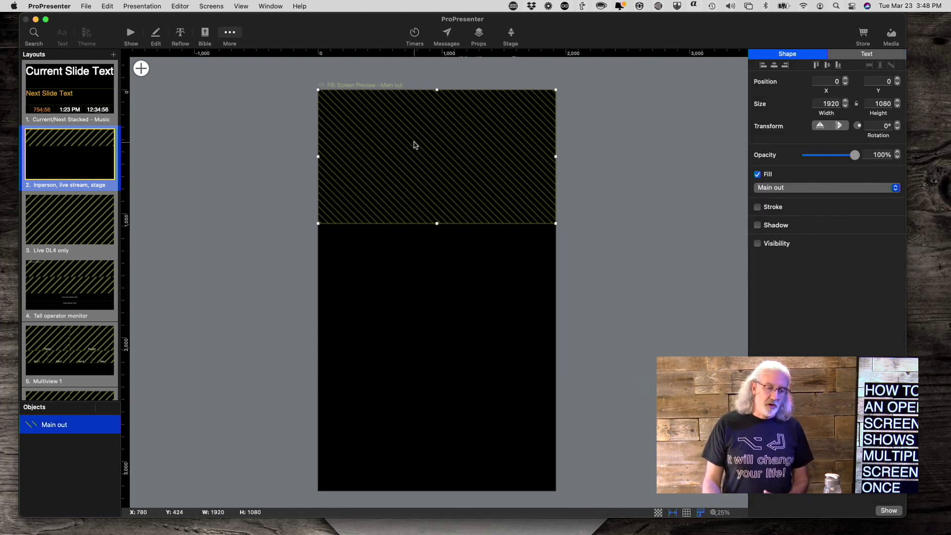
pyautogui.rightClick(414, 177)
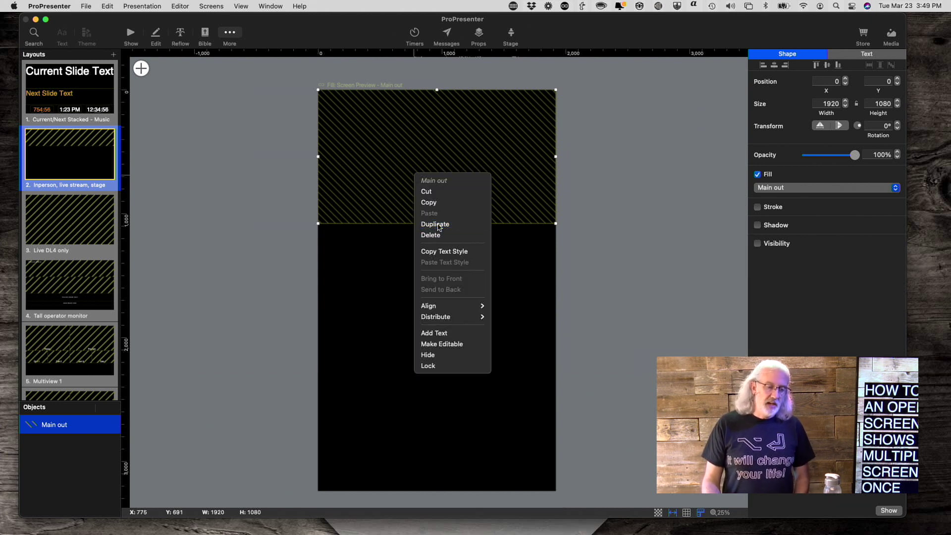
pyautogui.press('Escape')
pyautogui.press('super+d')
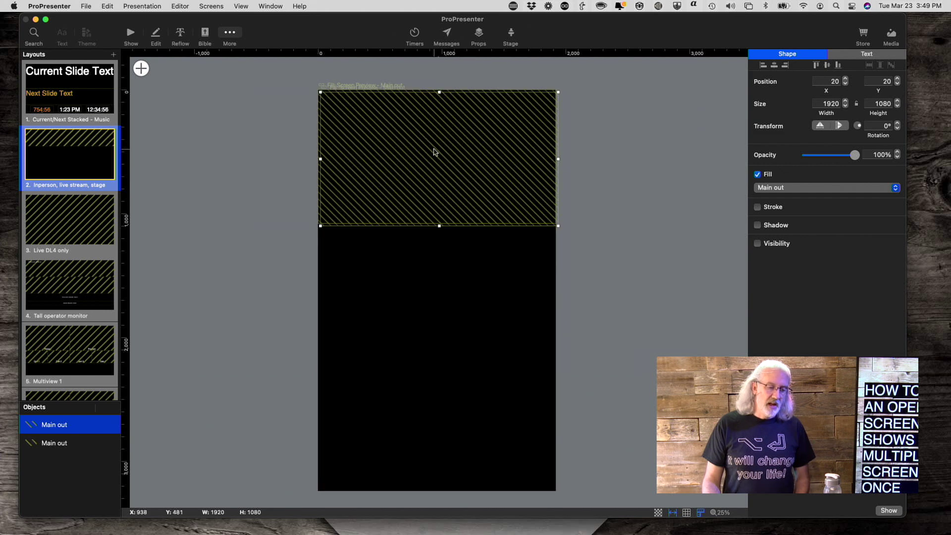
pyautogui.moveTo(435, 148); pyautogui.dragTo(434, 281)
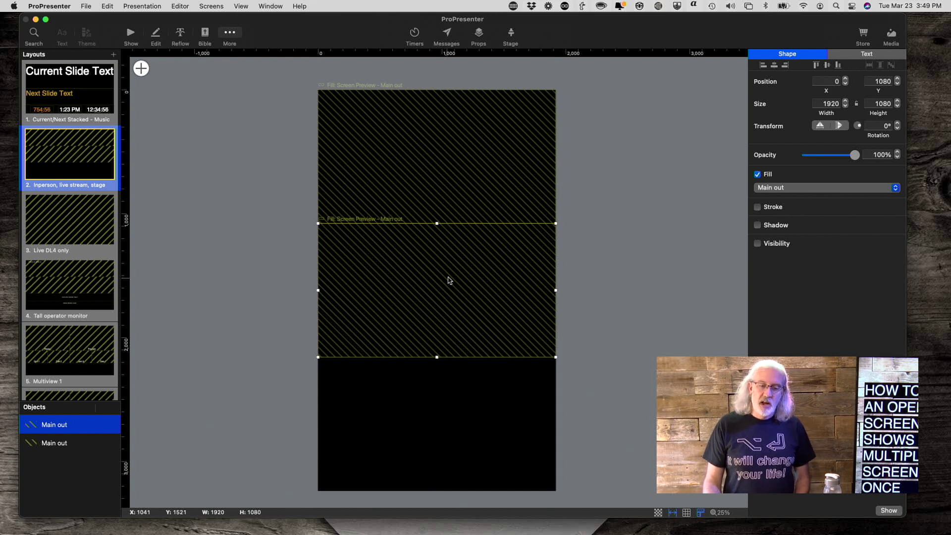
# Step: Set the copy's fill to the Live-stream screen preview
pyautogui.click(895, 187)
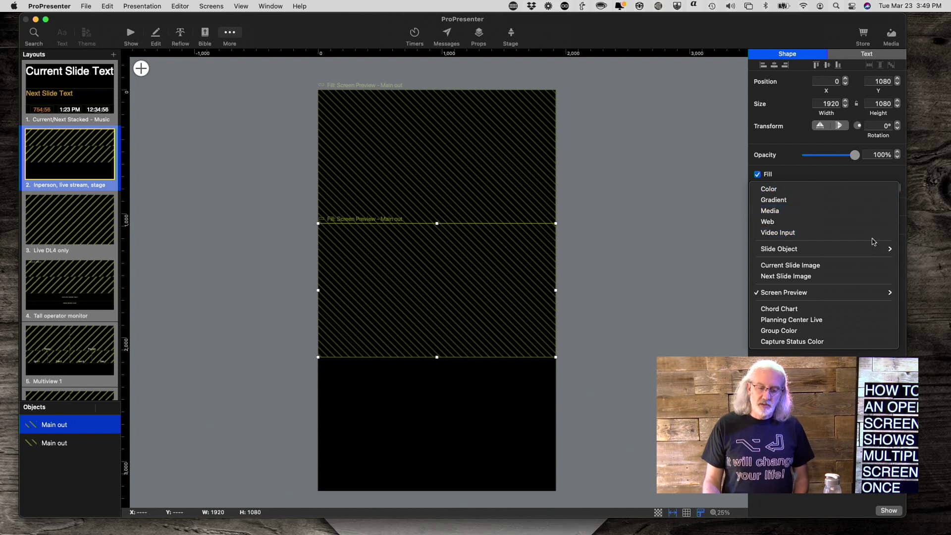
pyautogui.moveTo(853, 296)
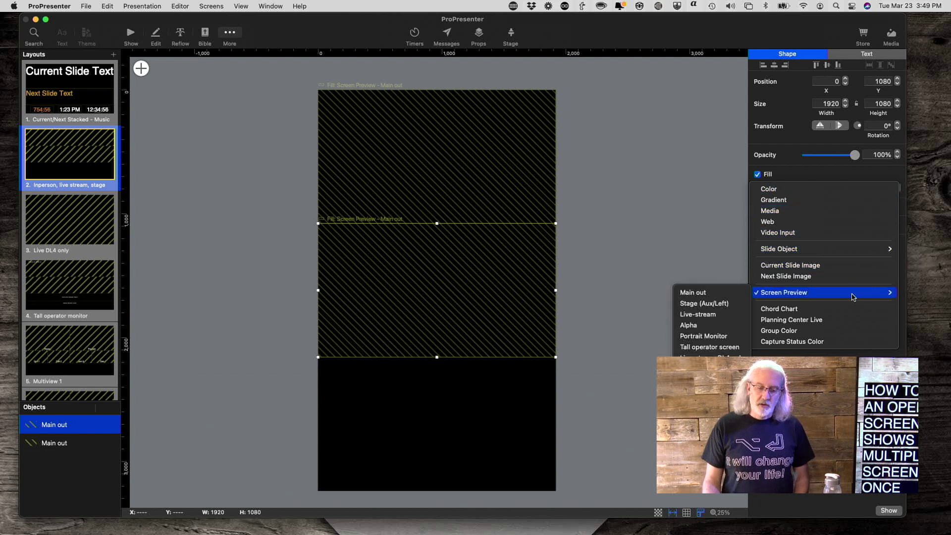
pyautogui.click(695, 315)
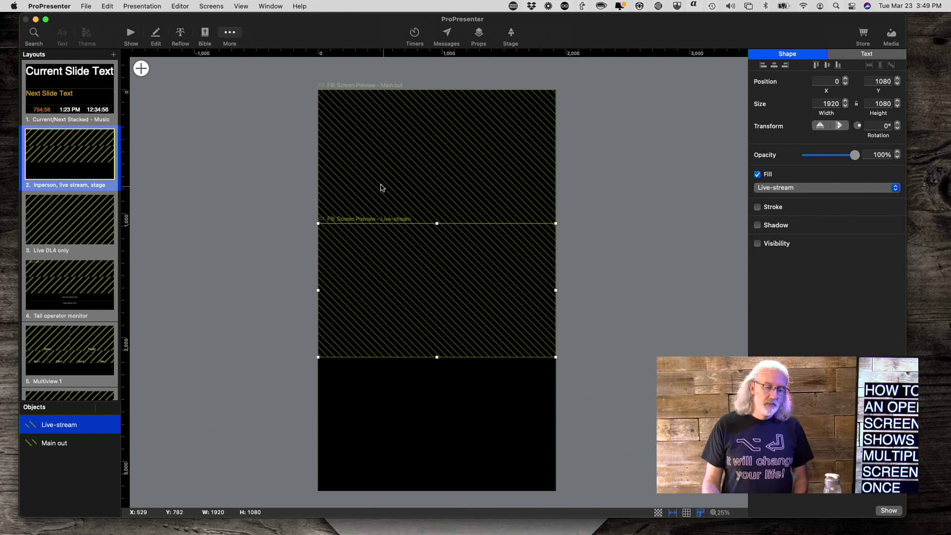
pyautogui.rightClick(403, 279)
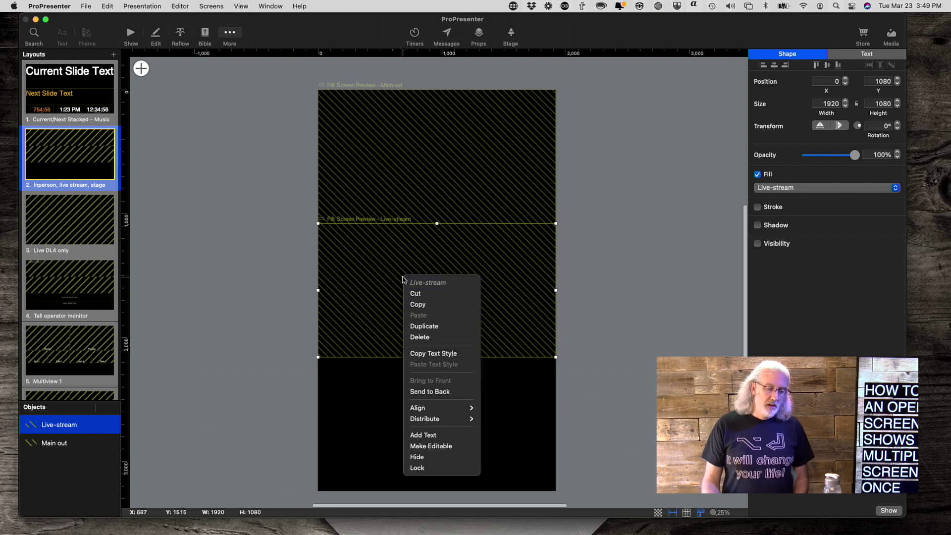
# Step: Duplicate the Live-stream preview, move it to Y 2160, and set it to show Backgrounds
pyautogui.click(419, 330)
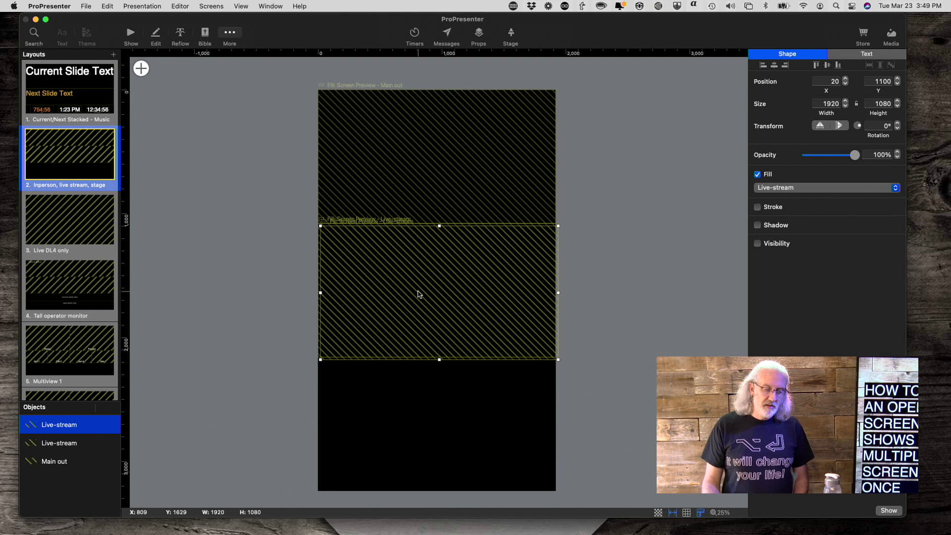
pyautogui.moveTo(424, 291); pyautogui.dragTo(421, 424)
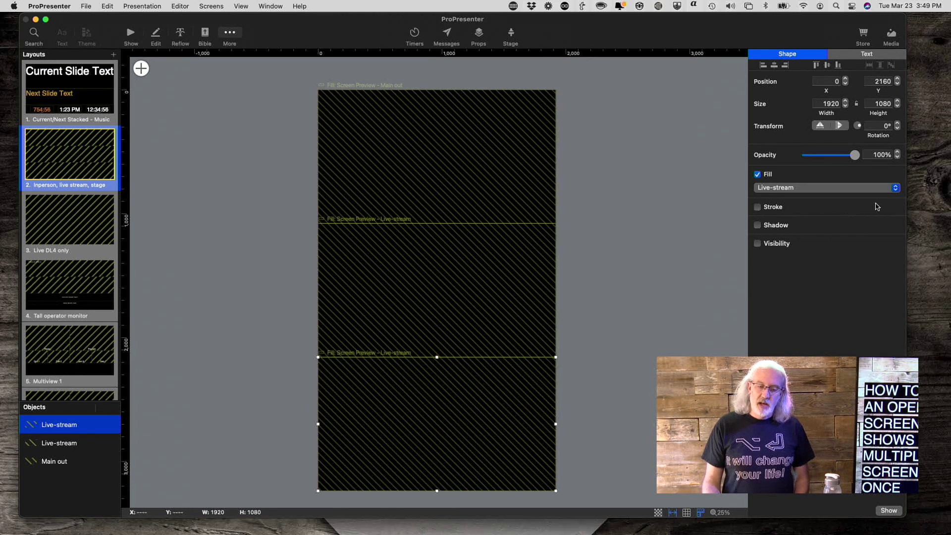
pyautogui.click(895, 191)
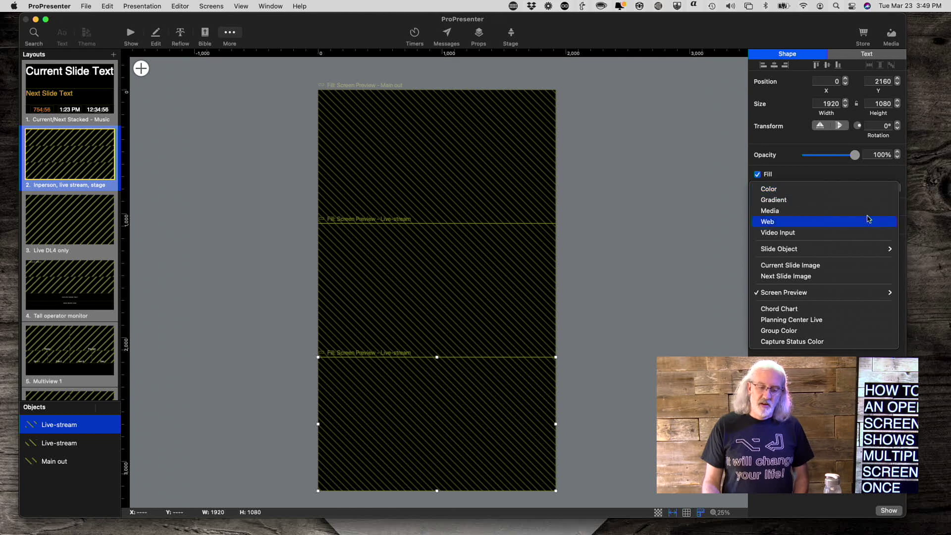
pyautogui.moveTo(853, 249)
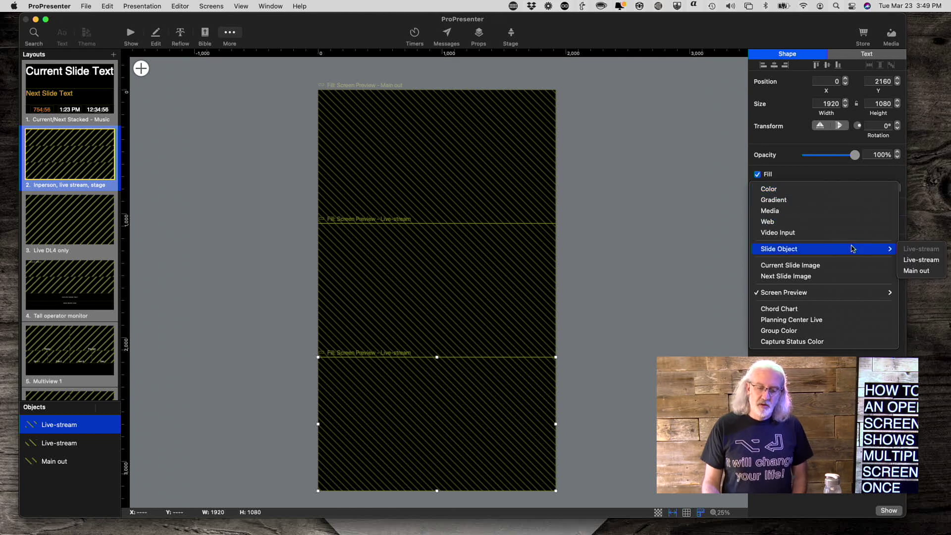
pyautogui.moveTo(818, 293)
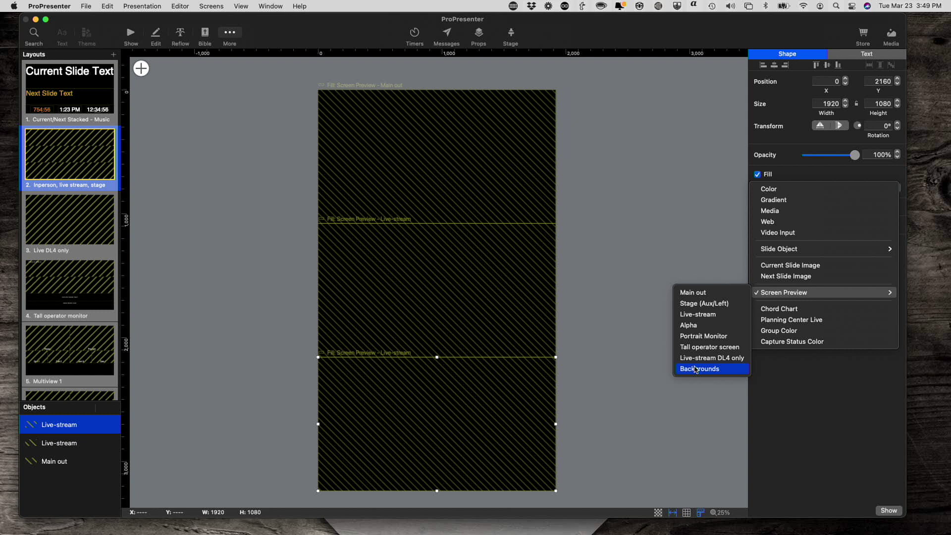
pyautogui.click(696, 369)
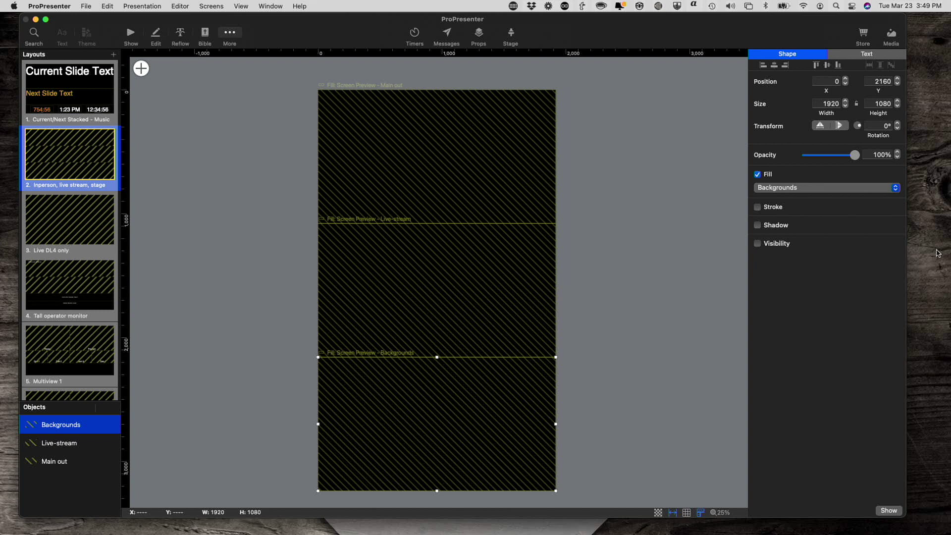
pyautogui.click(895, 188)
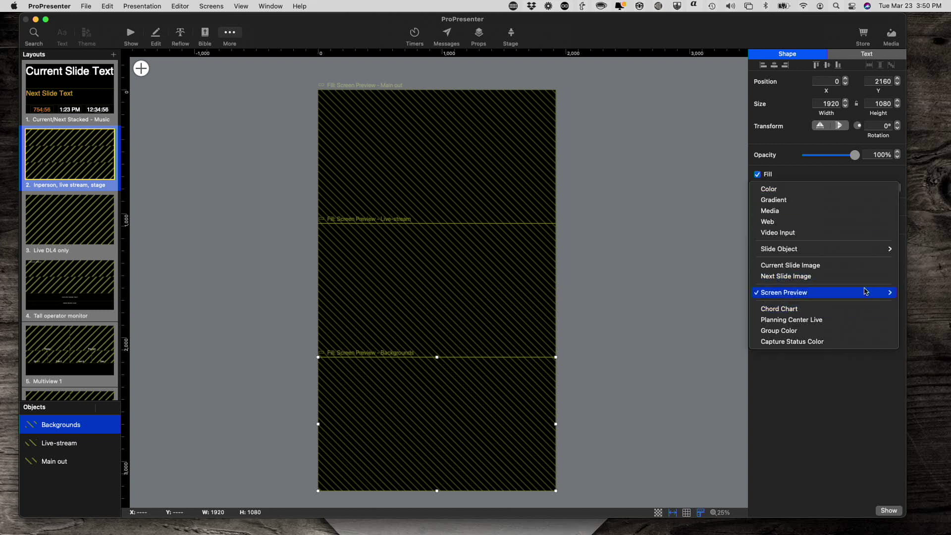
# Step: Reconfirm Backgrounds as the bottom preview's source and return to Show view
pyautogui.moveTo(866, 292)
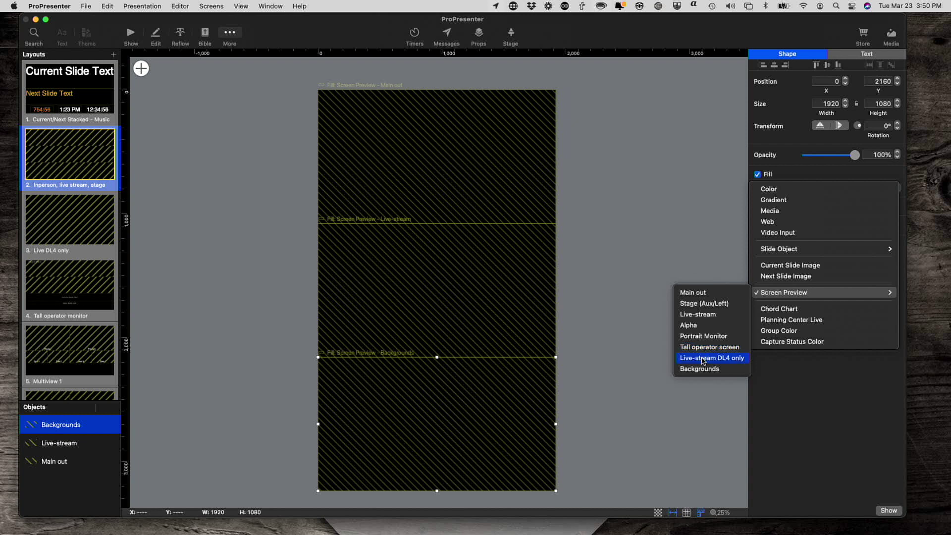
pyautogui.click(700, 369)
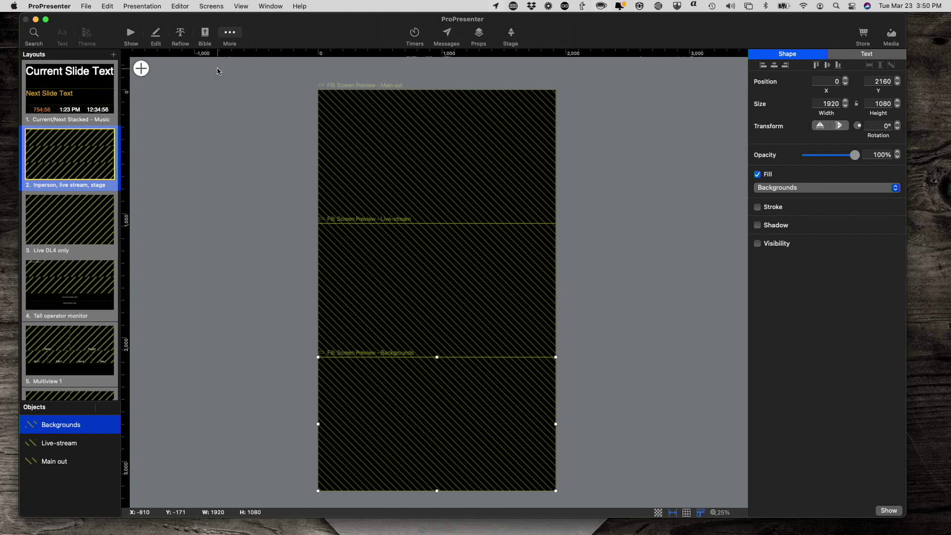
pyautogui.click(130, 34)
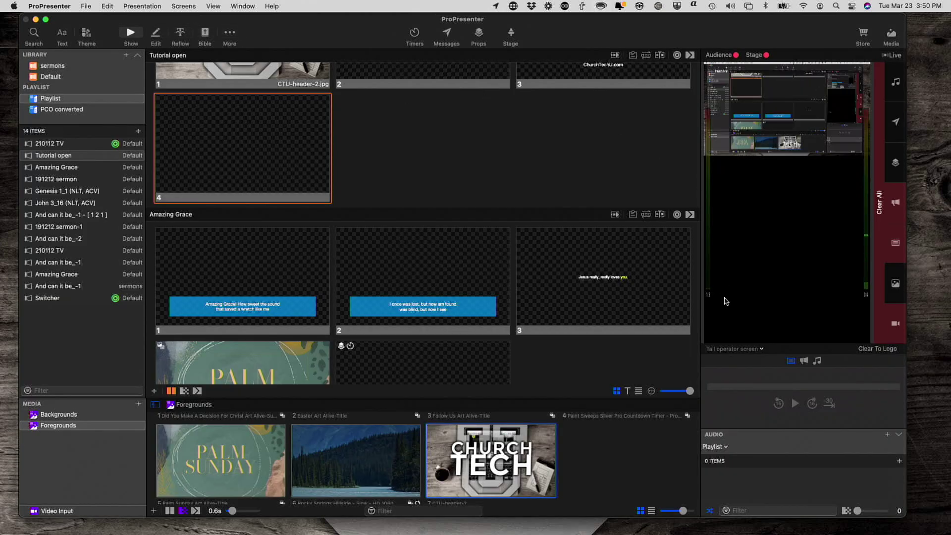
# Step: Assign the 'Inperson, live stream, stage' layout to the Tall operator screen, then send Amazing Grace slide 2 live
pyautogui.click(185, 6)
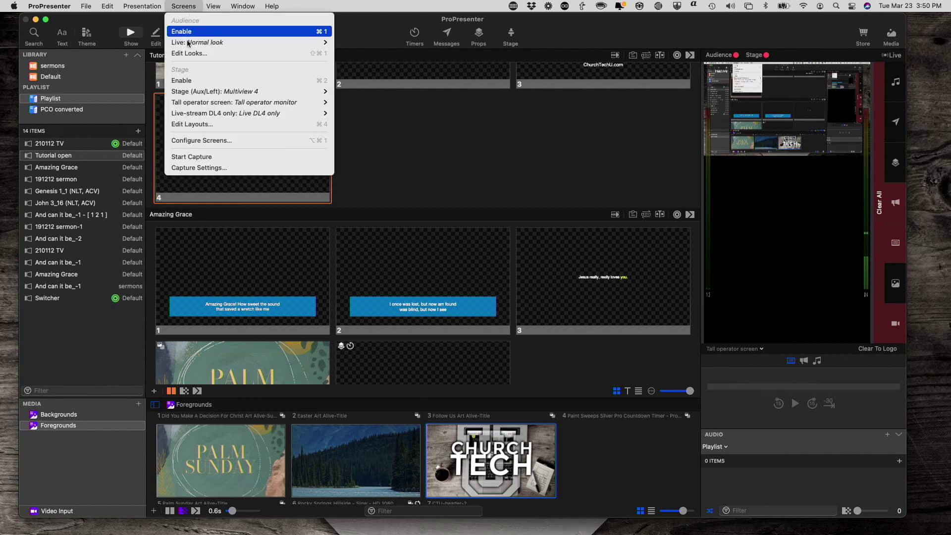
pyautogui.moveTo(206, 102)
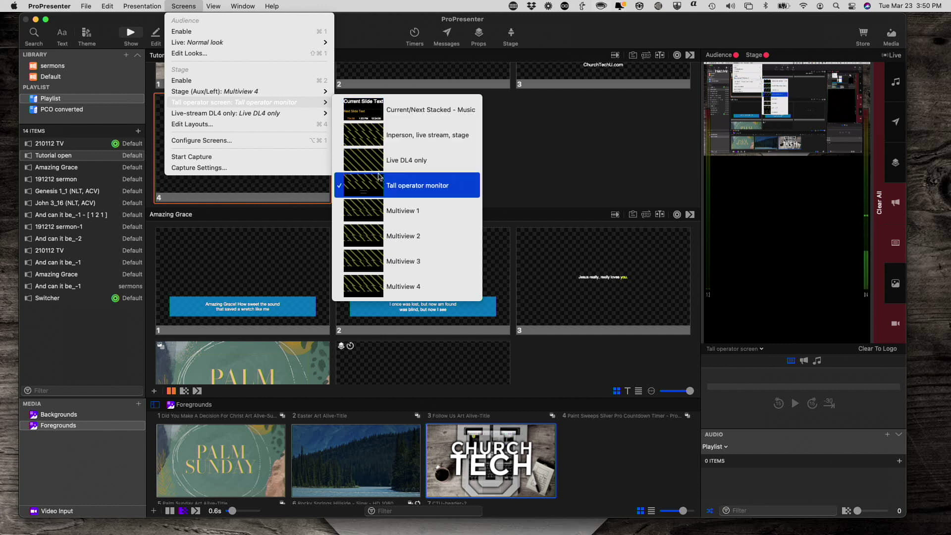
pyautogui.click(379, 141)
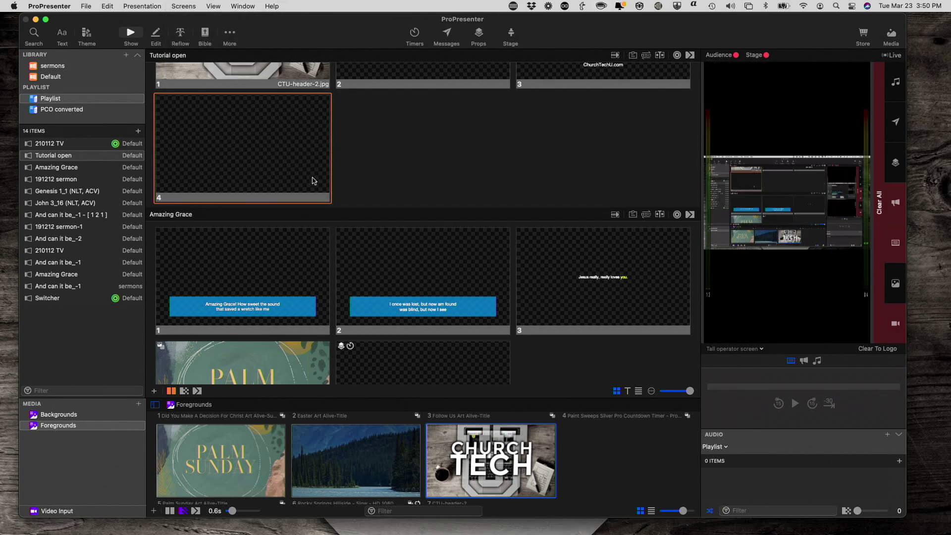
pyautogui.click(421, 274)
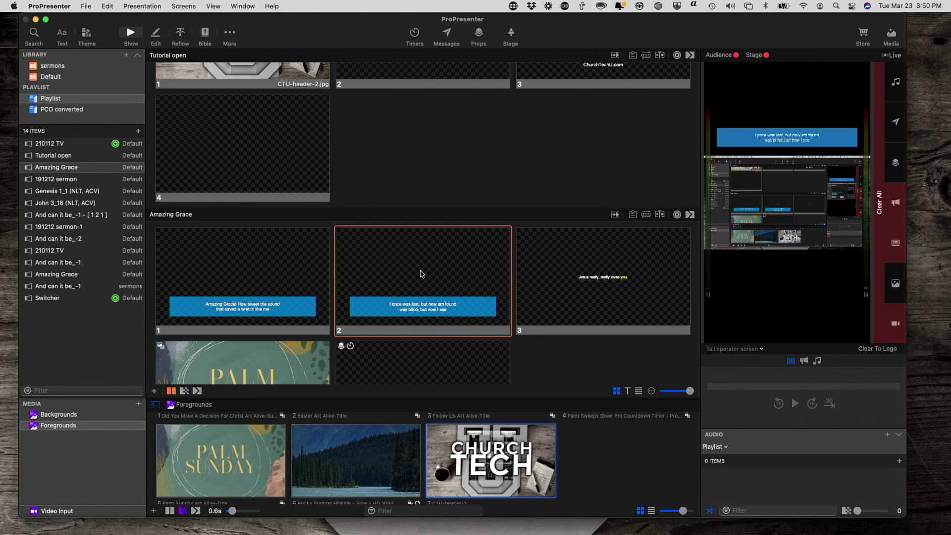
# Step: Send the John 3:16 slide live
pyautogui.scroll(-10, 433, 276)
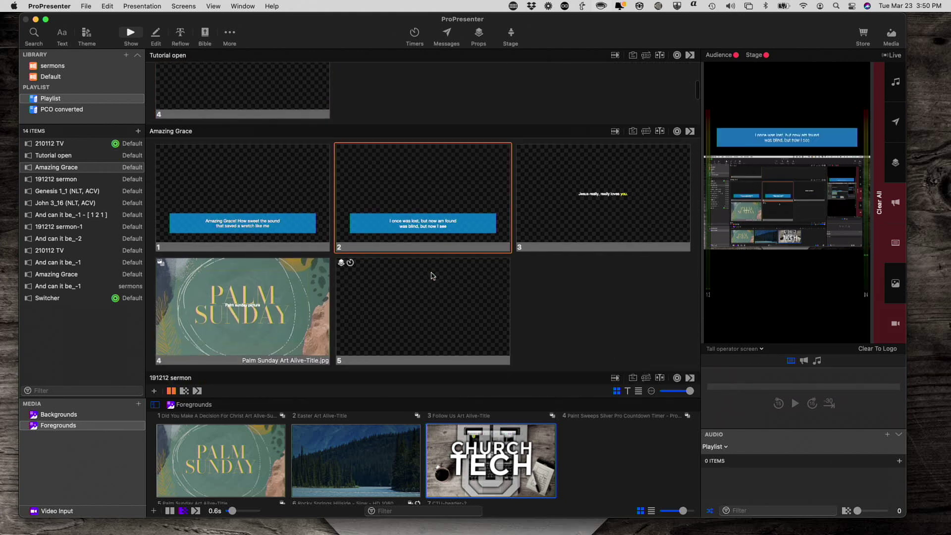
pyautogui.scroll(-12, 432, 276)
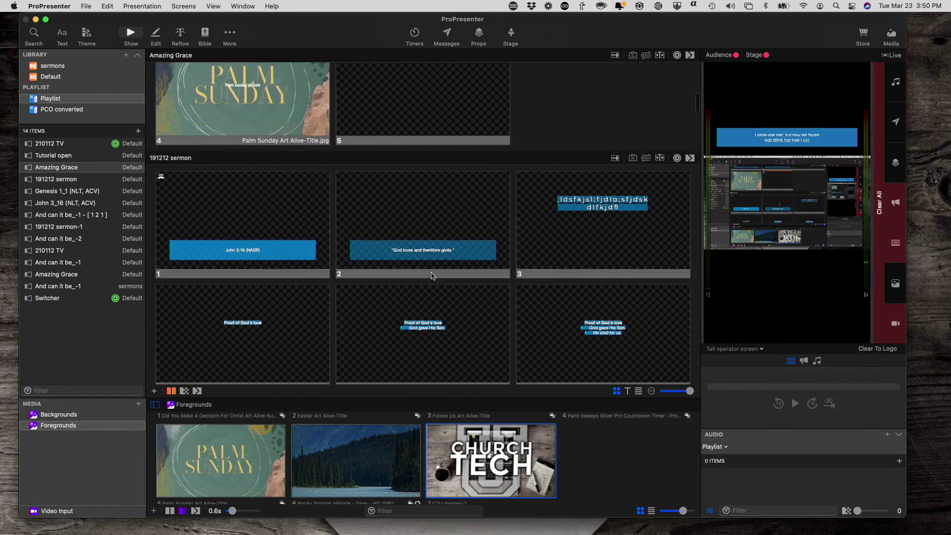
pyautogui.scroll(-8, 432, 275)
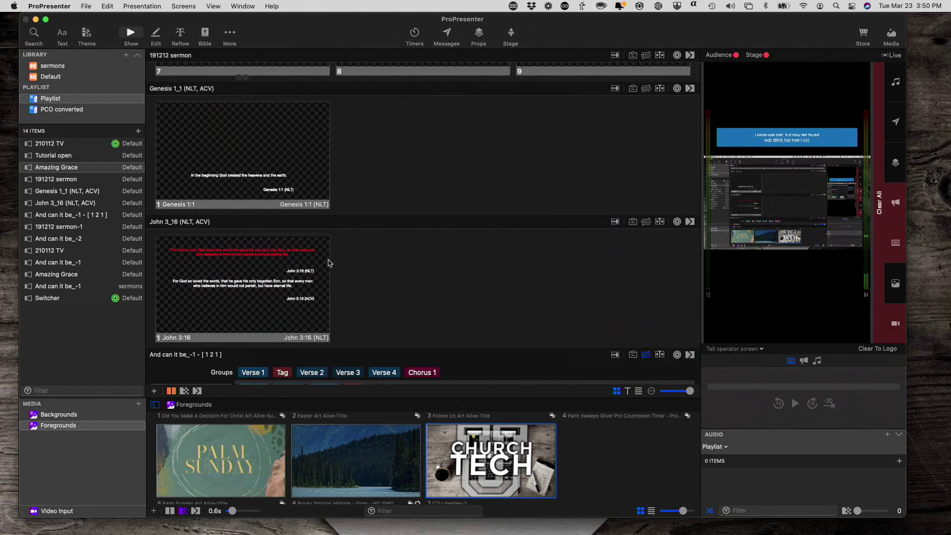
pyautogui.click(272, 280)
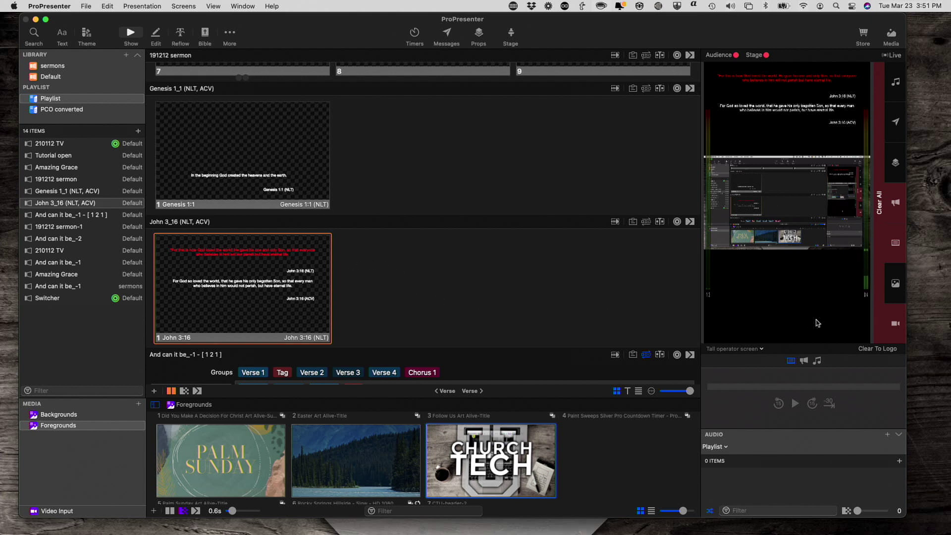
# Step: Switch the screen preview to the Stage (Aux/Left) output
pyautogui.click(762, 349)
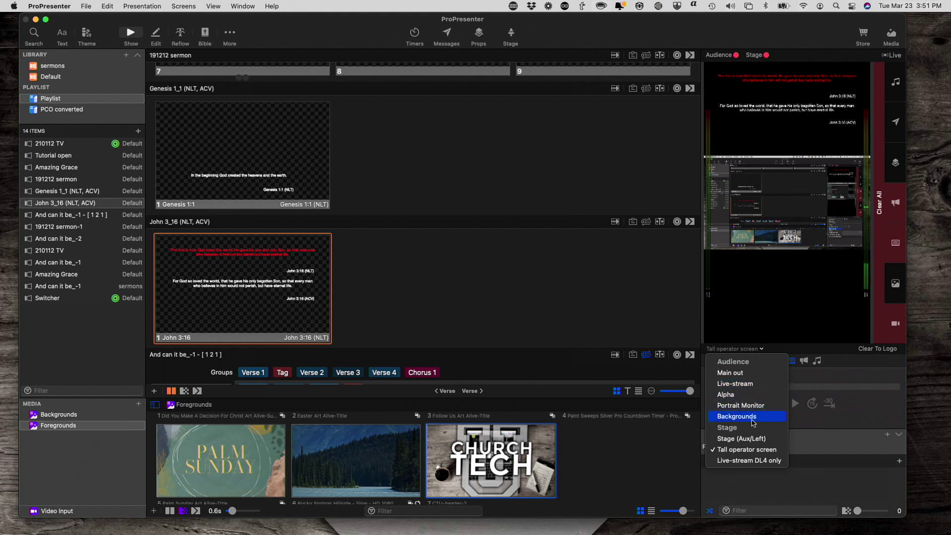
pyautogui.click(747, 438)
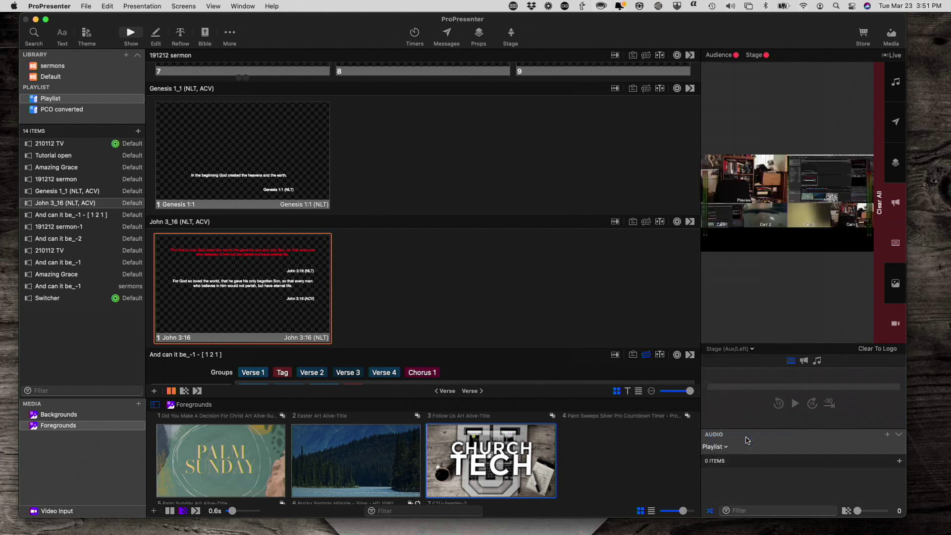
pyautogui.click(752, 350)
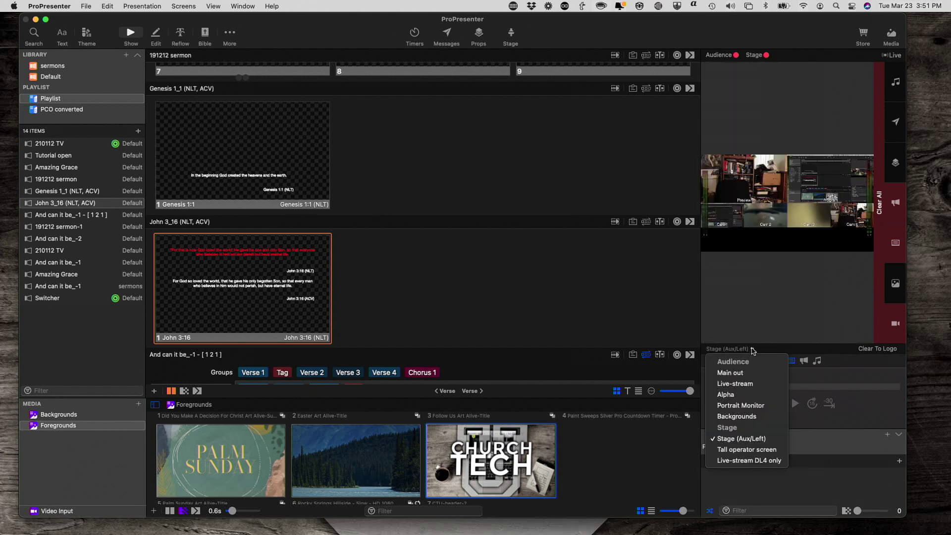
pyautogui.click(652, 301)
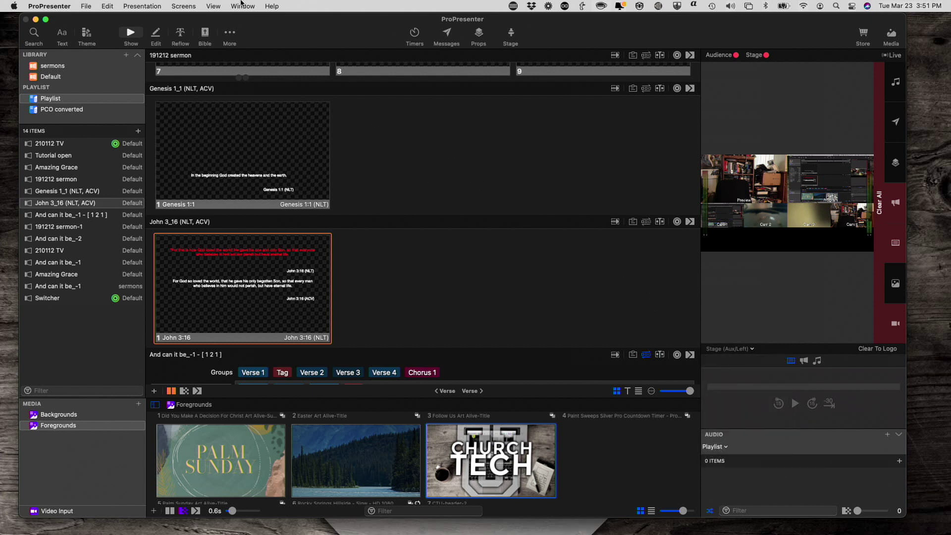
# Step: Set the Stage (Aux/Left) screen's layout to Current/Next Stacked - Music
pyautogui.click(211, 6)
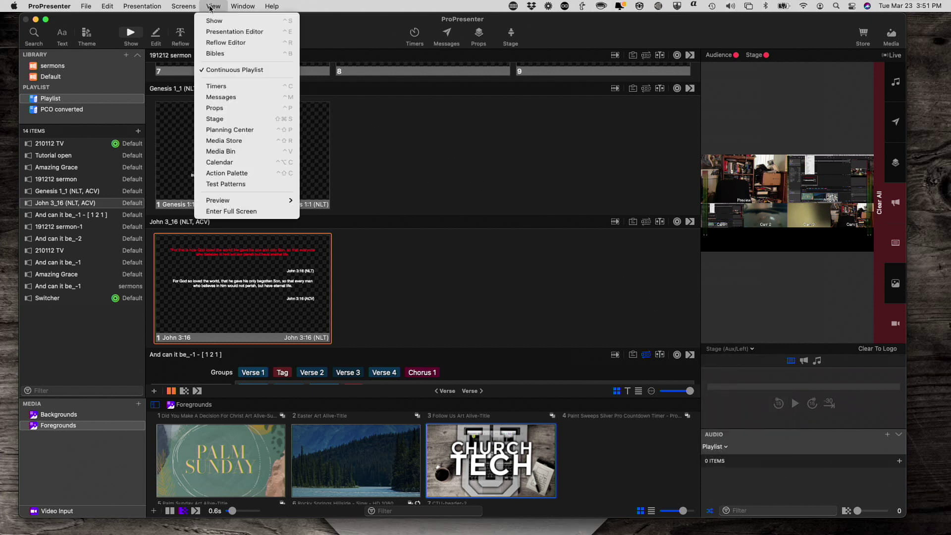
pyautogui.moveTo(181, 5)
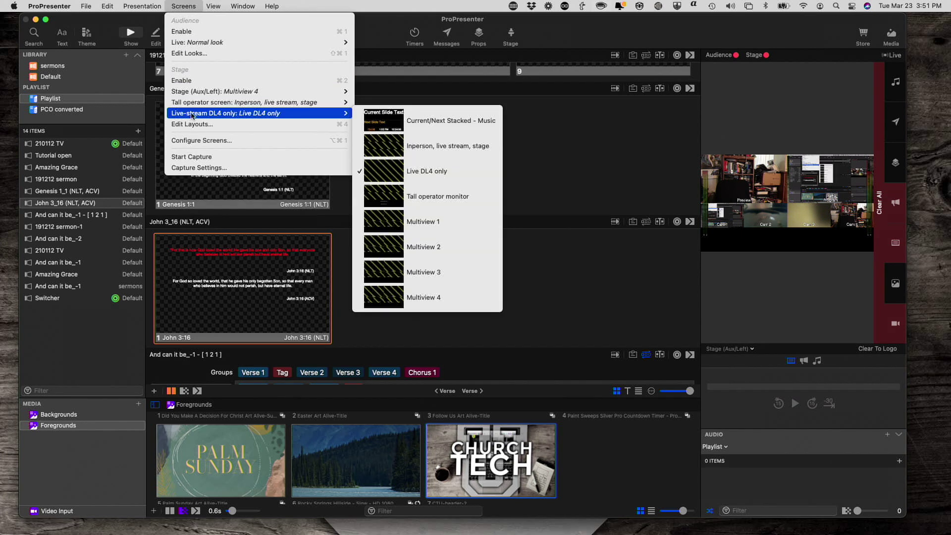
pyautogui.click(410, 107)
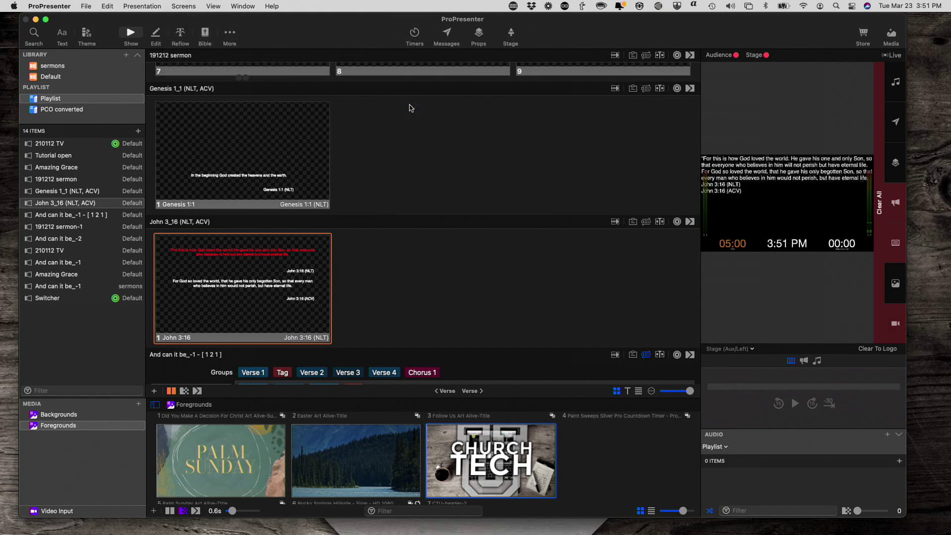
pyautogui.click(209, 7)
pyautogui.moveTo(198, 6)
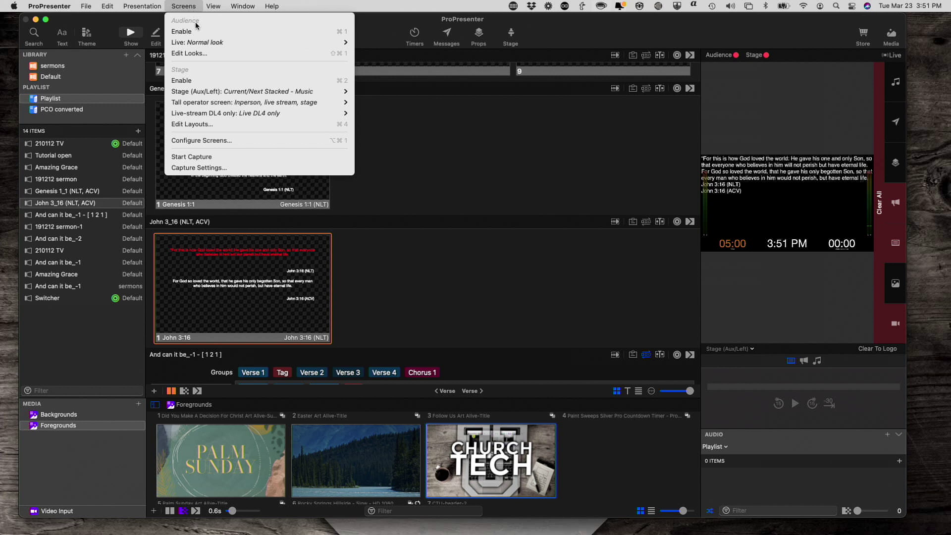
pyautogui.moveTo(197, 41)
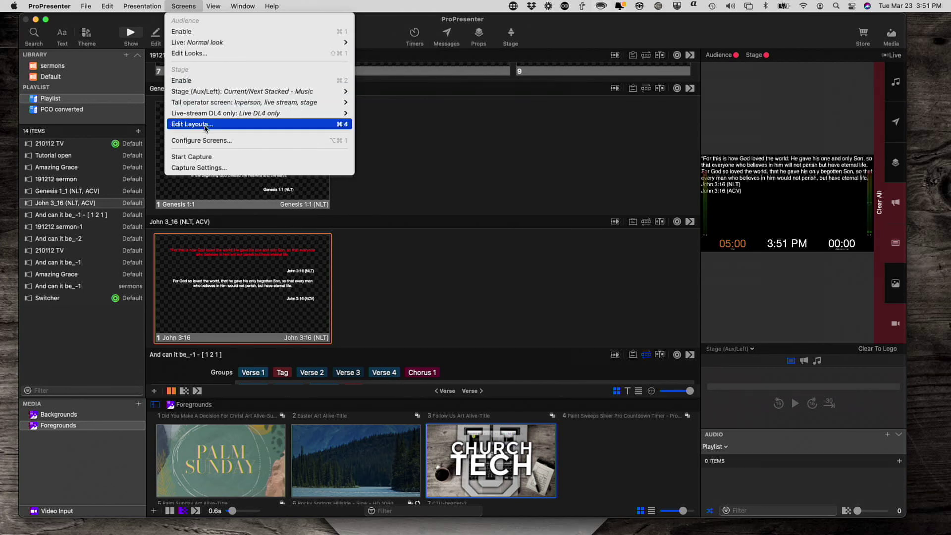
# Step: Open the 'Inperson, live stream, stage' layout in the stage layout editor
pyautogui.click(205, 127)
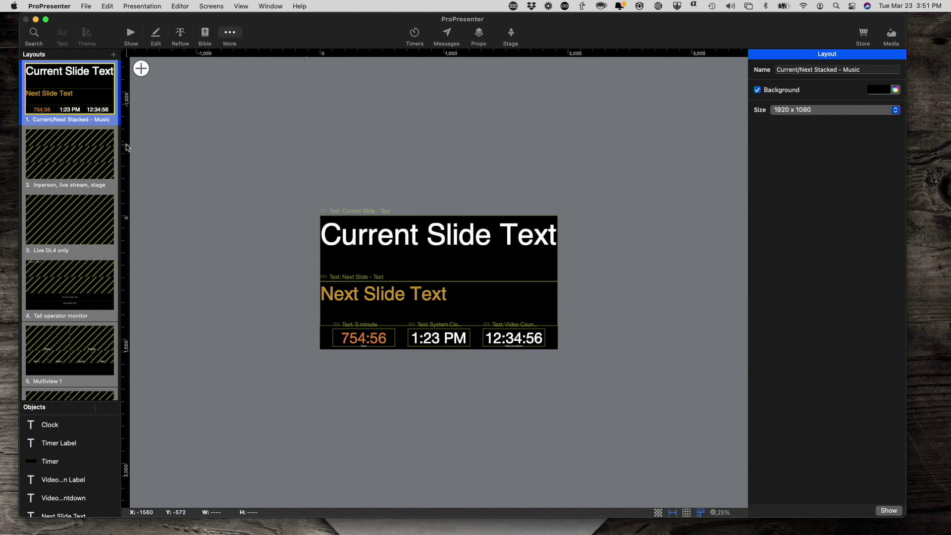
pyautogui.click(77, 158)
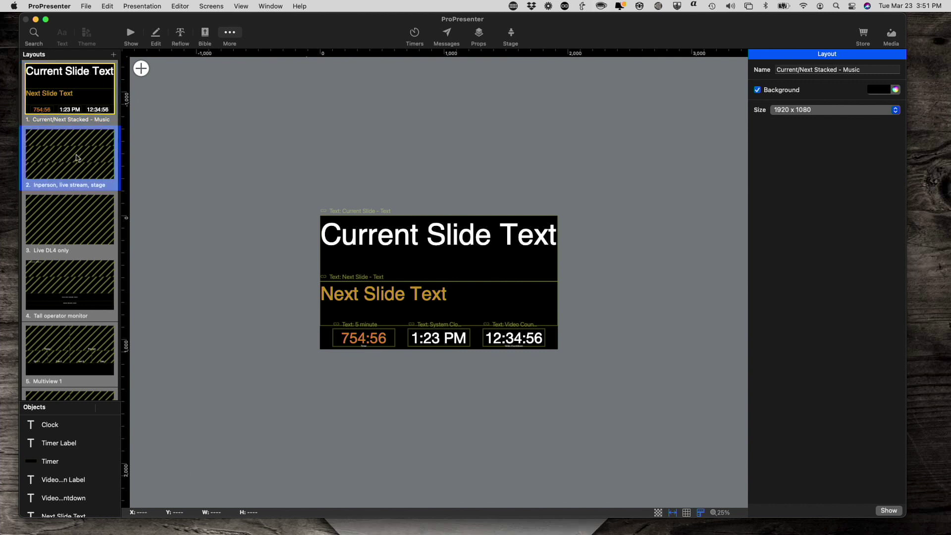
pyautogui.scroll(-5, 364, 332)
pyautogui.scroll(-2, 353, 330)
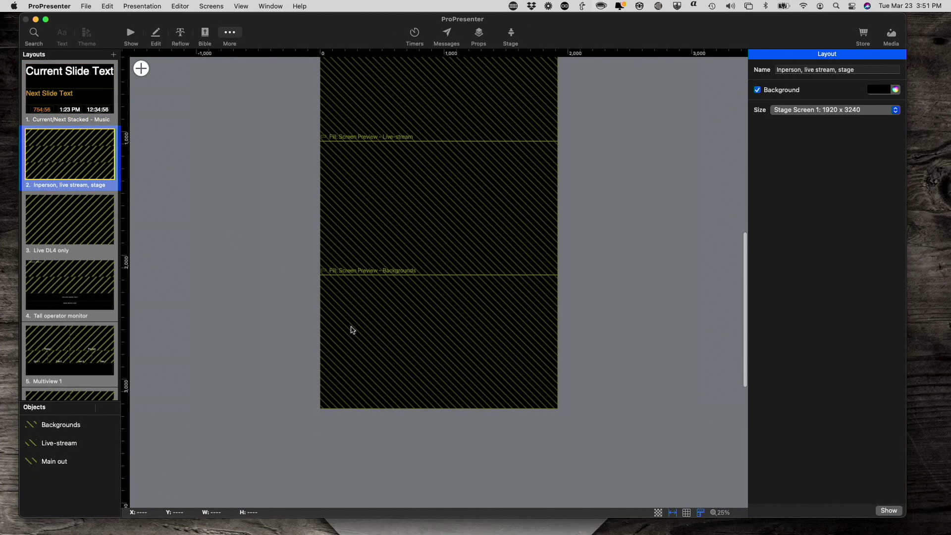
# Step: Set the bottom Backgrounds preview to show Stage (Aux/Left), then return to Show view
pyautogui.click(388, 331)
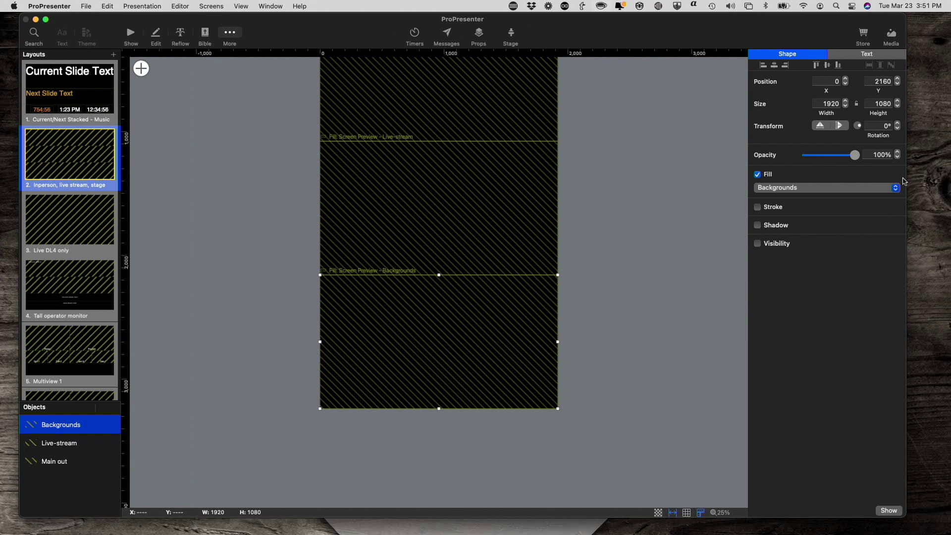
pyautogui.click(896, 188)
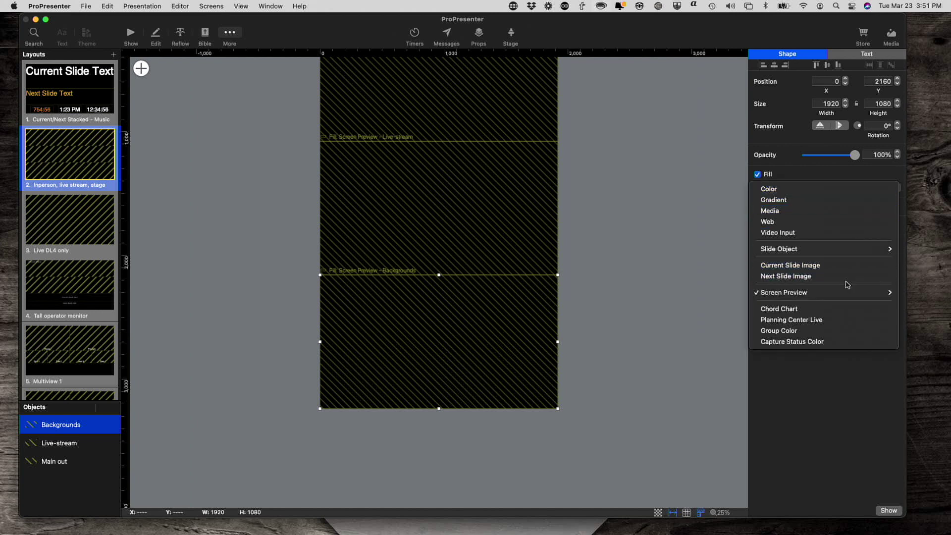
pyautogui.moveTo(846, 289)
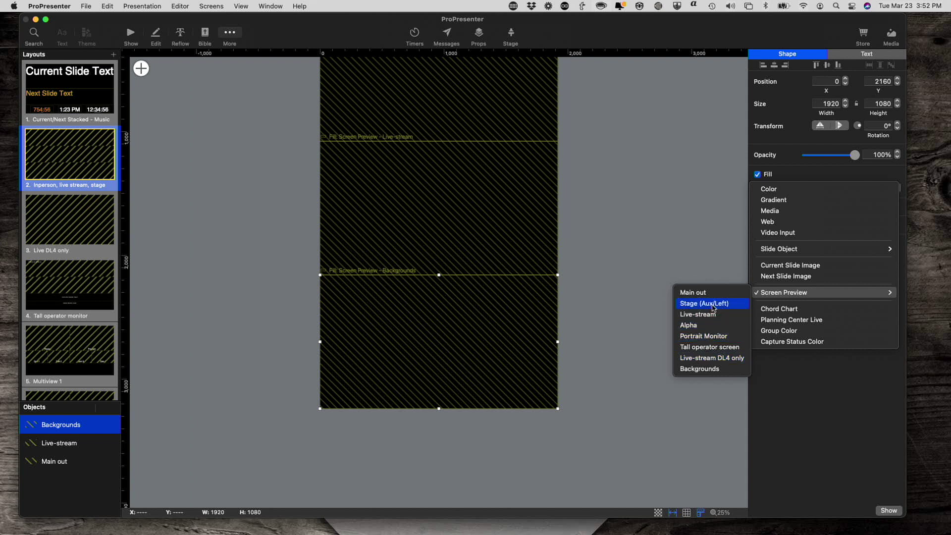
pyautogui.click(714, 304)
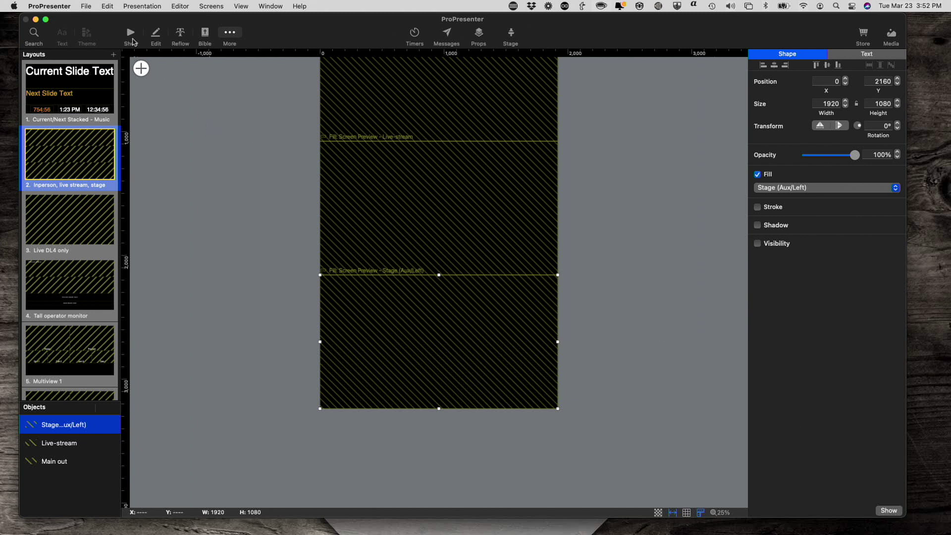
pyautogui.click(131, 41)
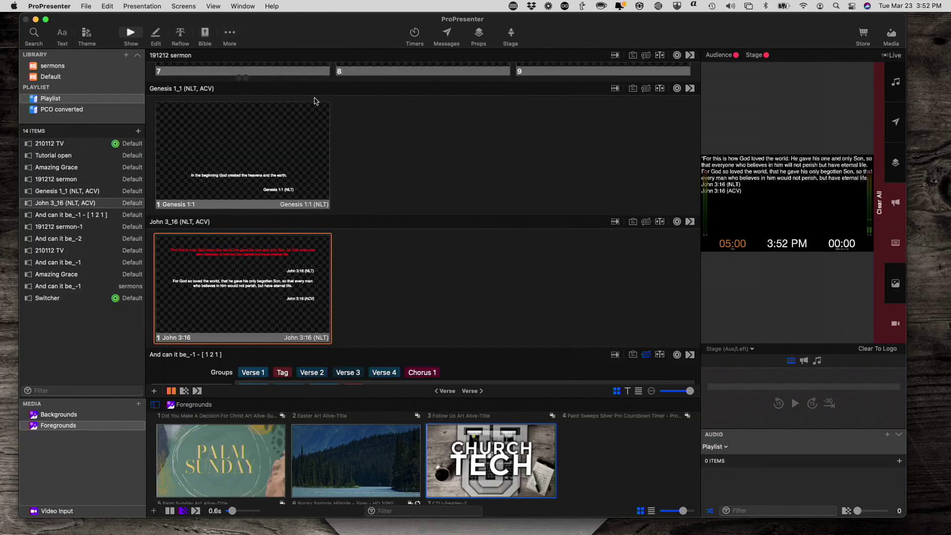
# Step: Preview the Tall operator screen and send the first Amazing Grace slide live
pyautogui.click(748, 351)
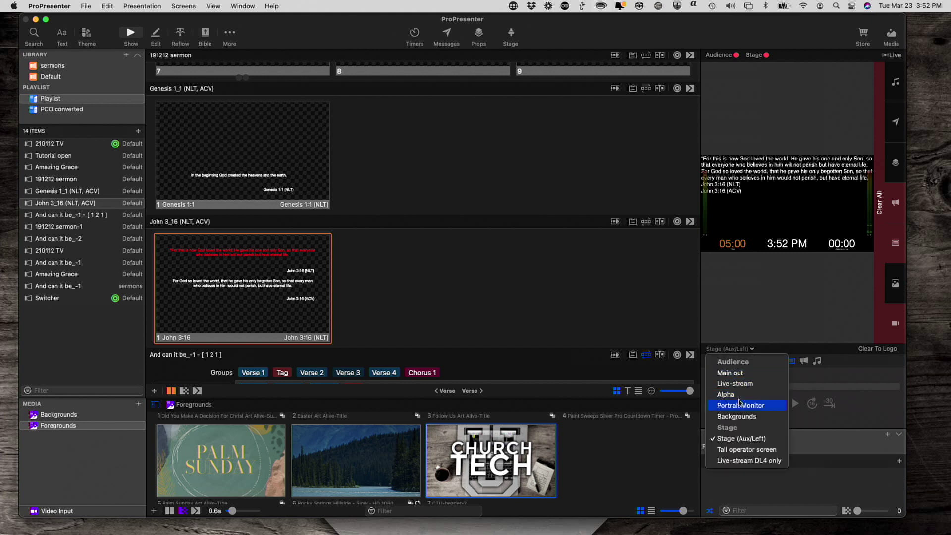
pyautogui.click(731, 452)
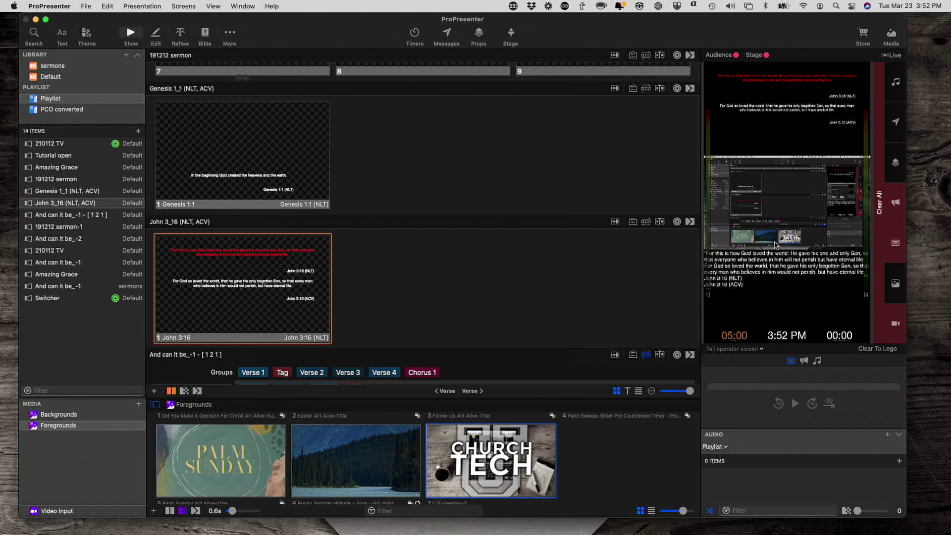
pyautogui.scroll(10, 206, 253)
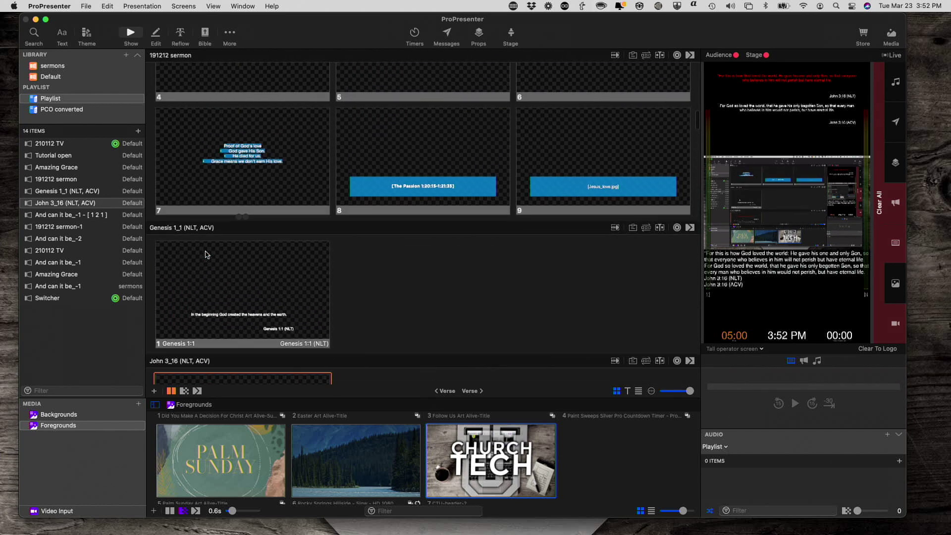
pyautogui.scroll(10, 209, 250)
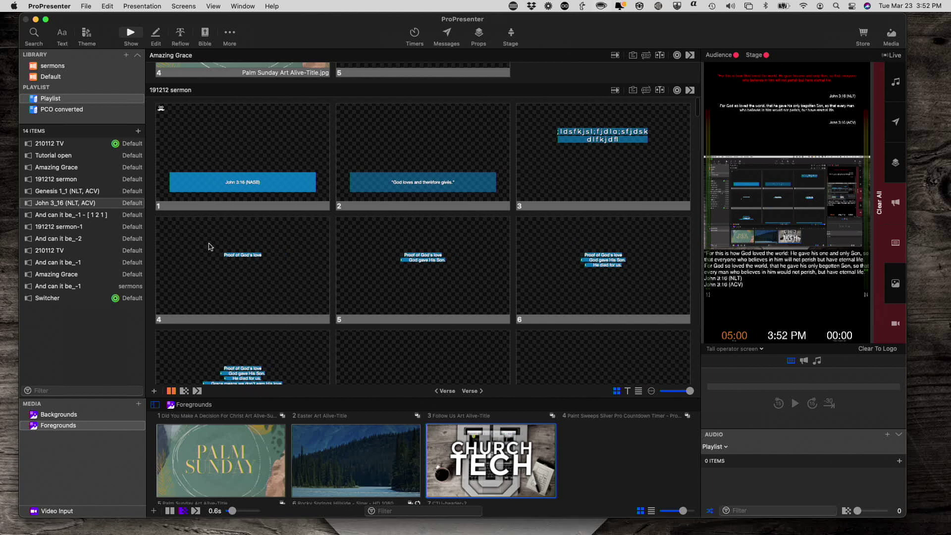
pyautogui.scroll(5, 208, 246)
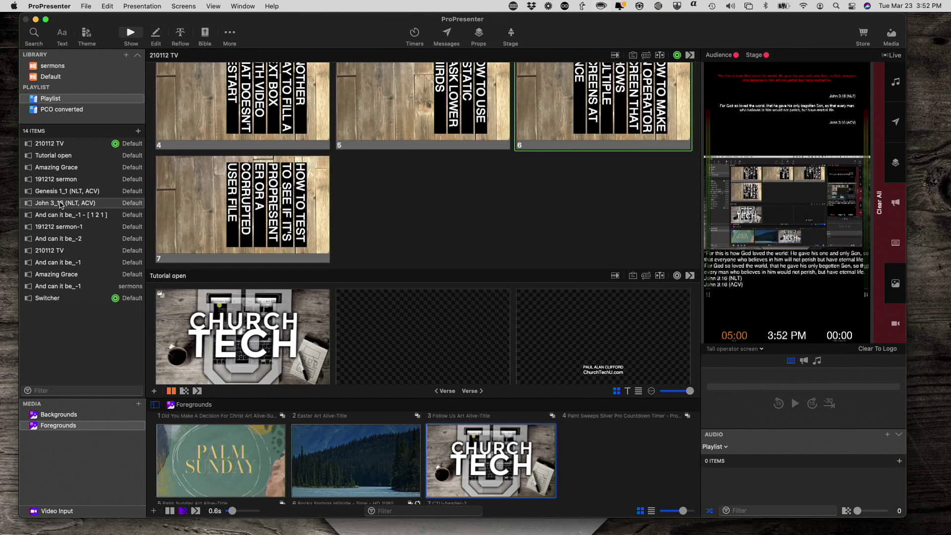
pyautogui.click(58, 168)
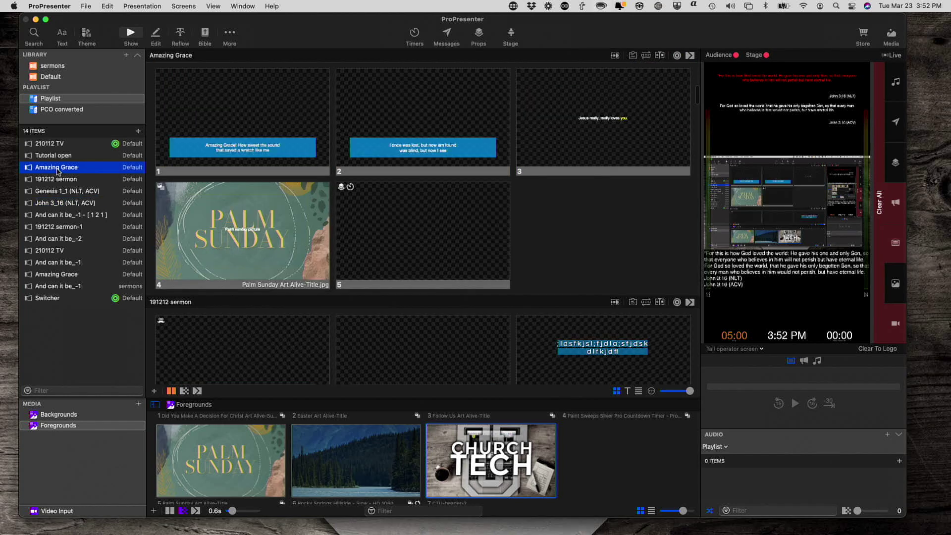
pyautogui.click(261, 129)
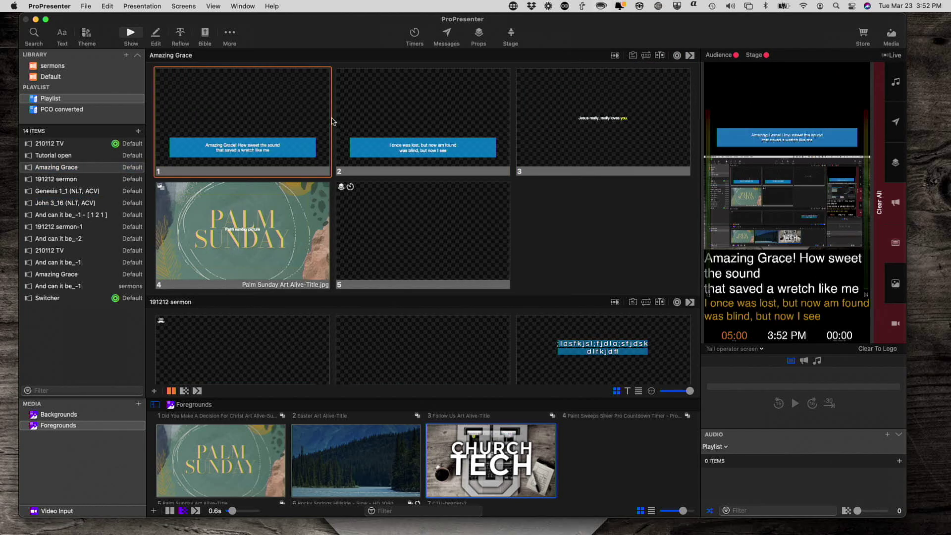